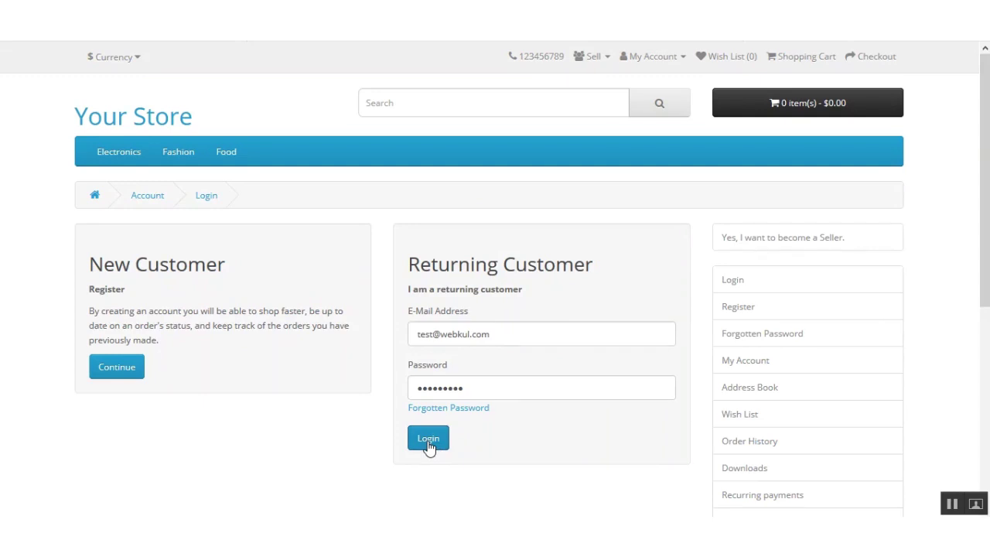
Log in with the returning customer's e-mail address and password.
left_click(428, 439)
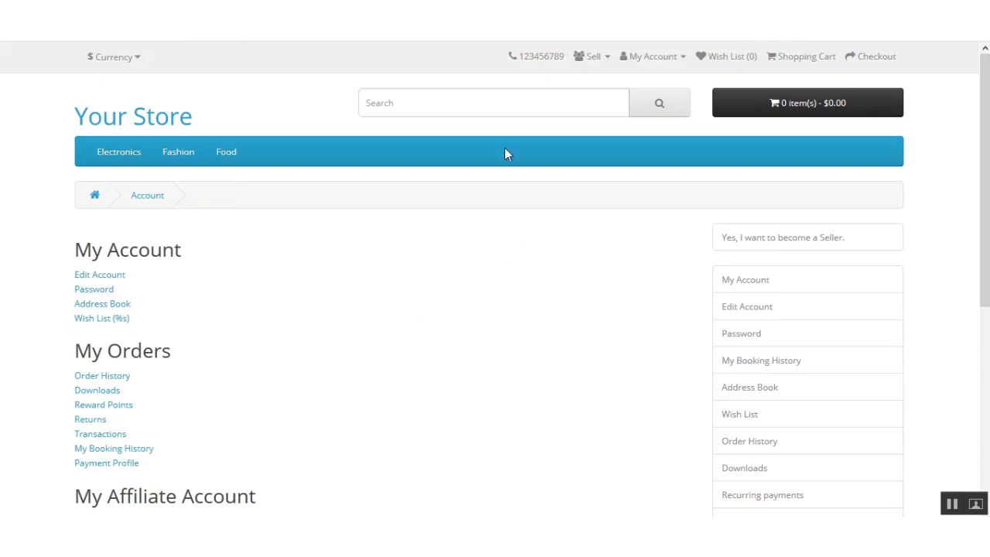
Open the Cameras category after abandoning a product search.
left_click(467, 93)
type("ds")
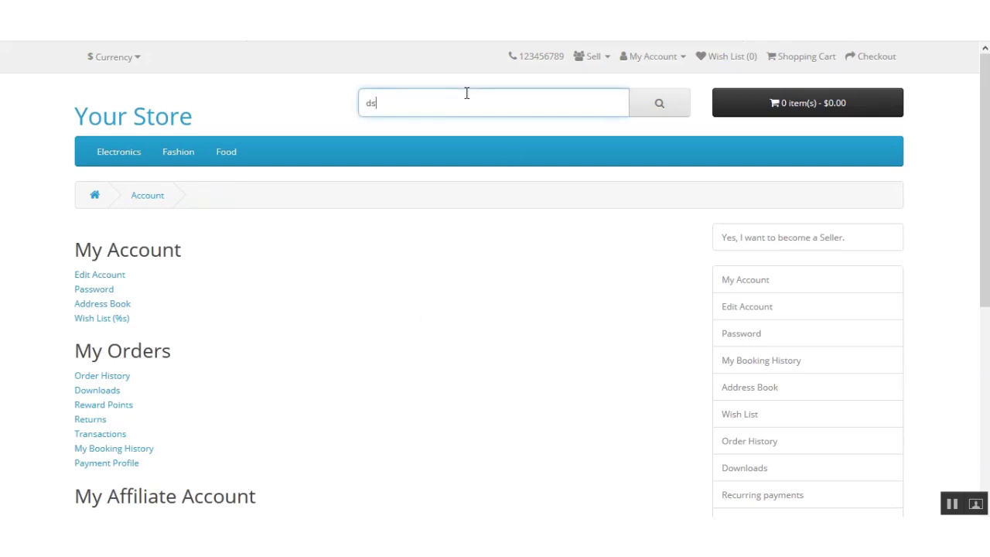
key("BackSpace")
key("BackSpace")
mouse_move(108, 170)
left_click(123, 270)
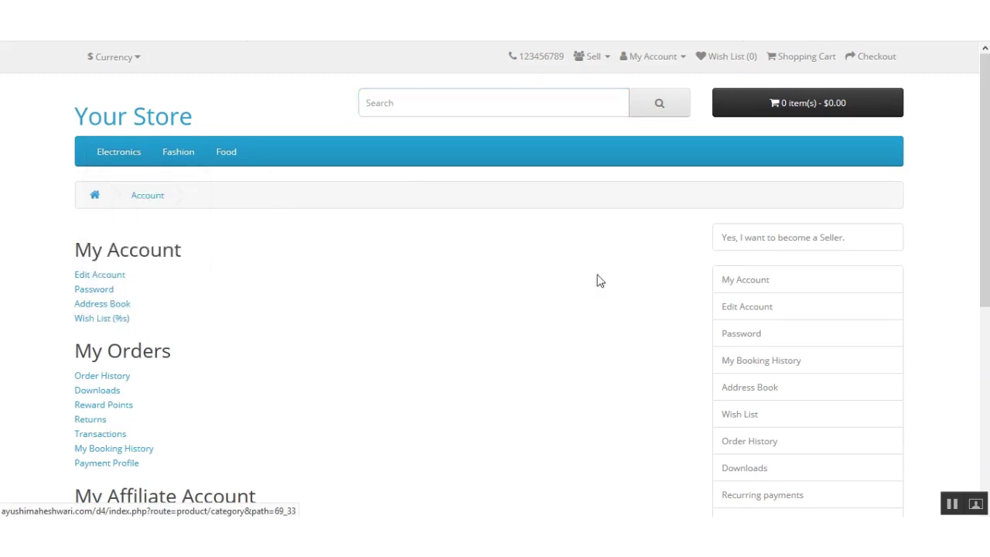
Add the DSLR Camera and the Summer Green Oval to the cart.
left_click_drag(984, 141, 979, 271)
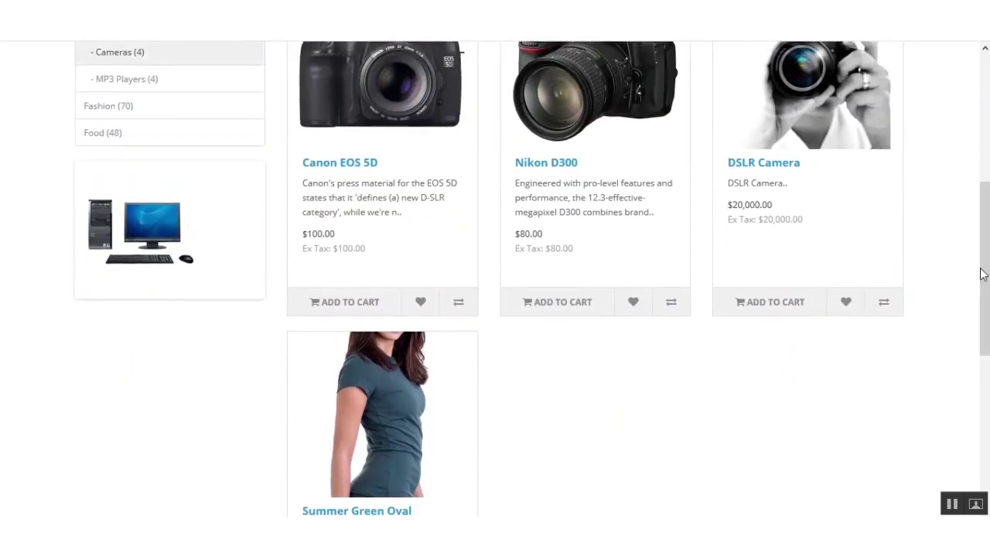
left_click(777, 308)
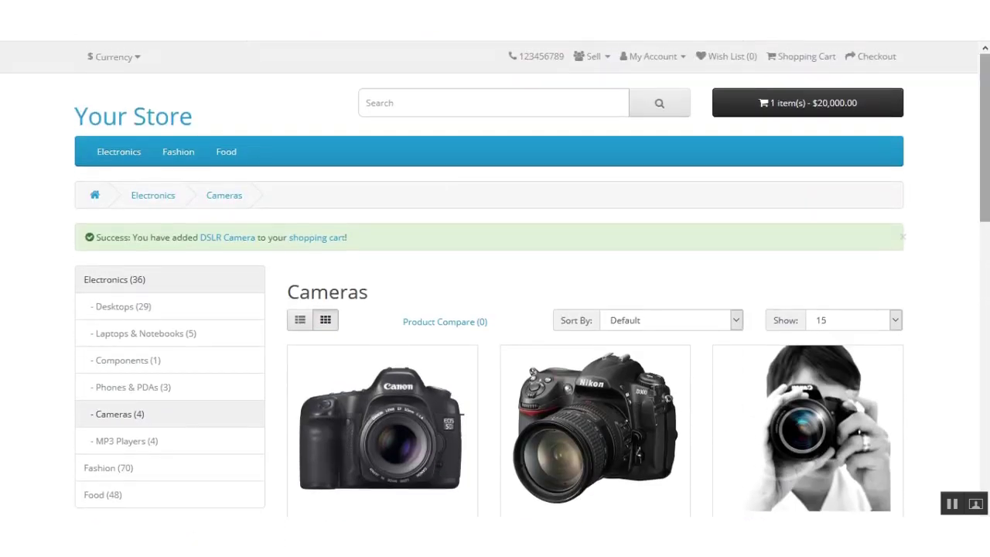
left_click_drag(985, 187, 985, 386)
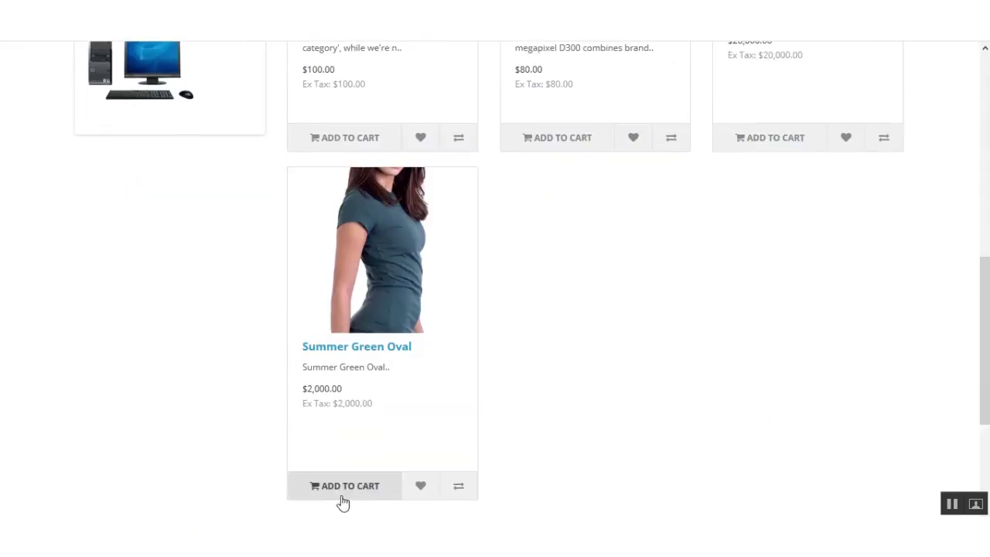
left_click(348, 499)
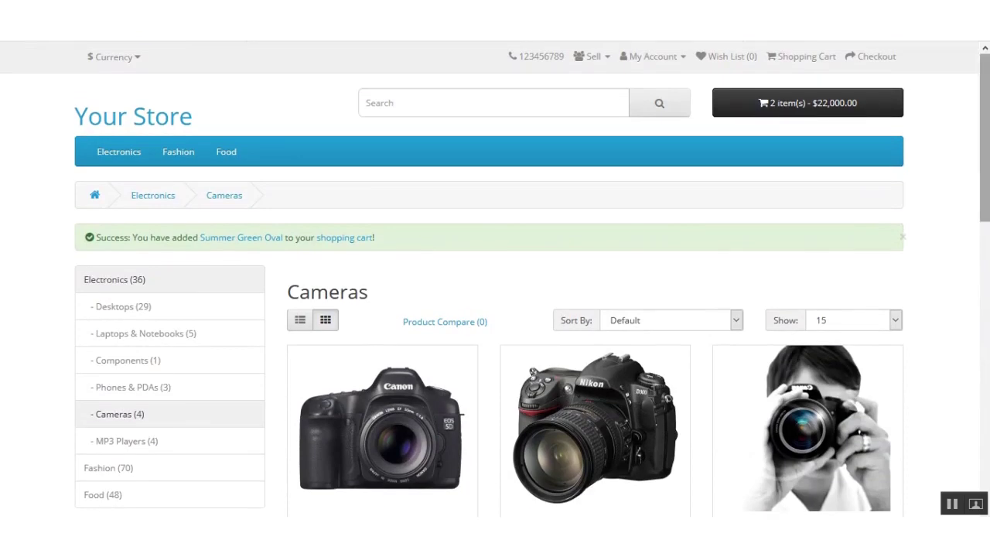
Check the $22,000 cart contents and proceed to checkout.
mouse_move(986, 76)
left_mouse_down()
mouse_move(985, 108)
mouse_move(986, 76)
left_mouse_up()
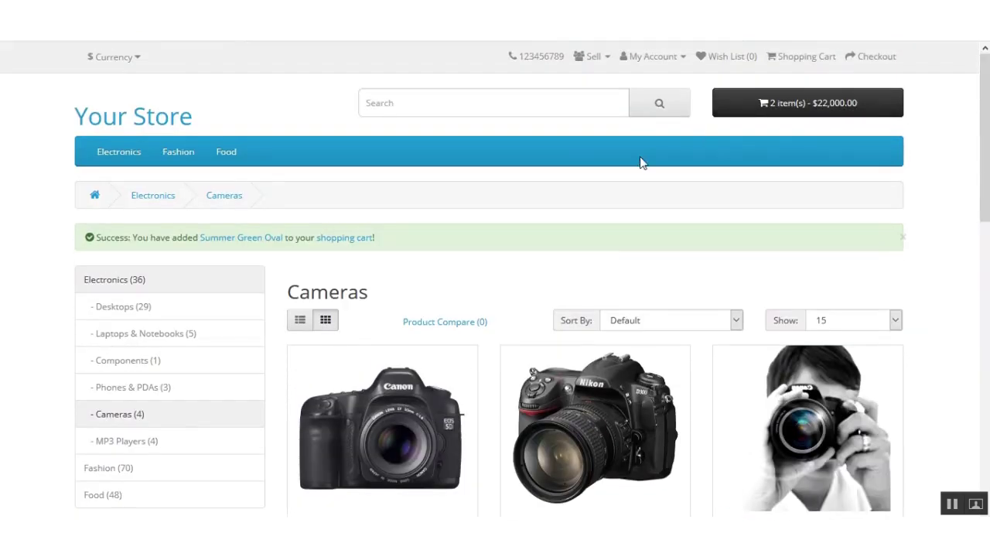
left_click(718, 109)
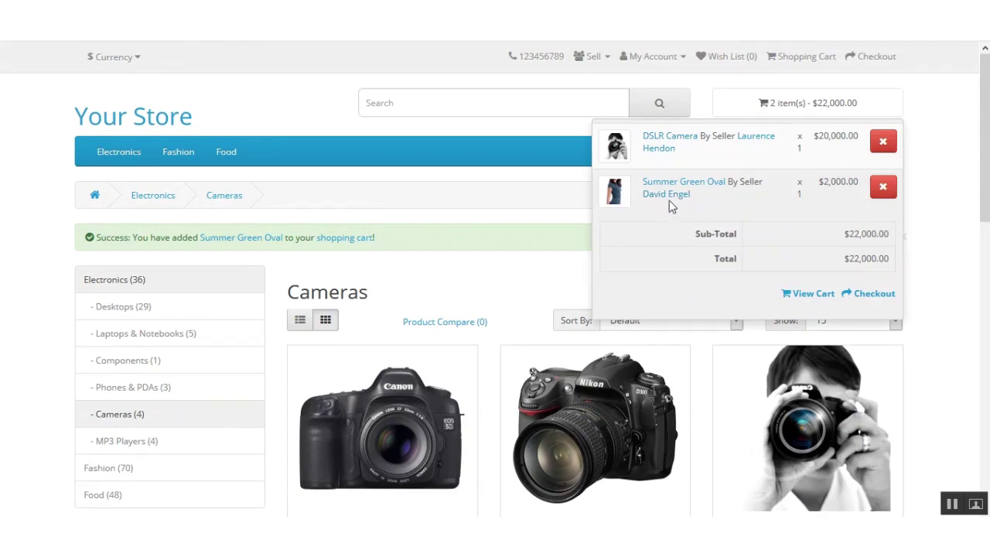
left_click(872, 298)
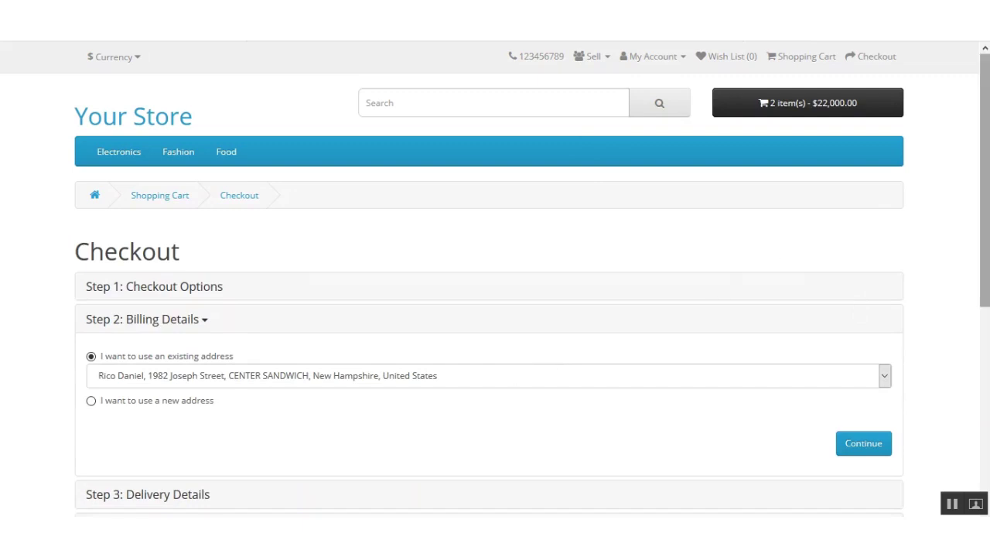
Continue with the existing billing and delivery addresses.
scroll(918, 193, "down", 2)
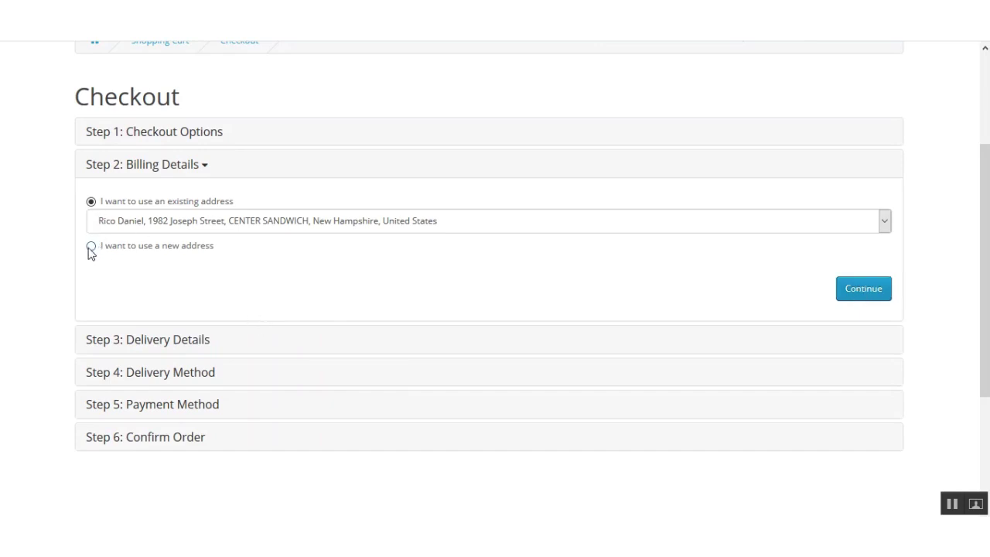
left_click(847, 298)
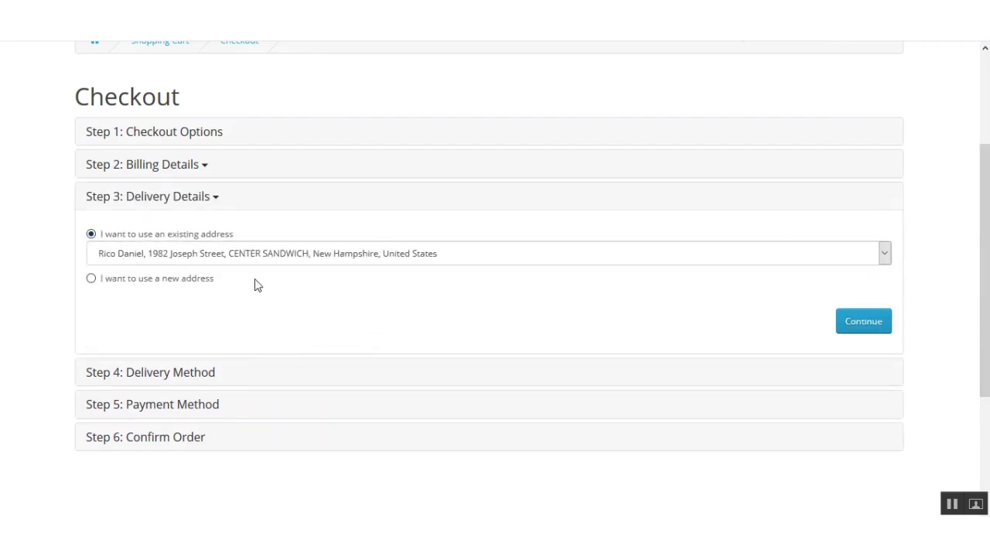
left_click(866, 324)
left_click(860, 325)
Choose flat-rate shipping and cash on delivery, accept the Terms, and place the $22,005 order.
scroll(863, 325, "down", 3)
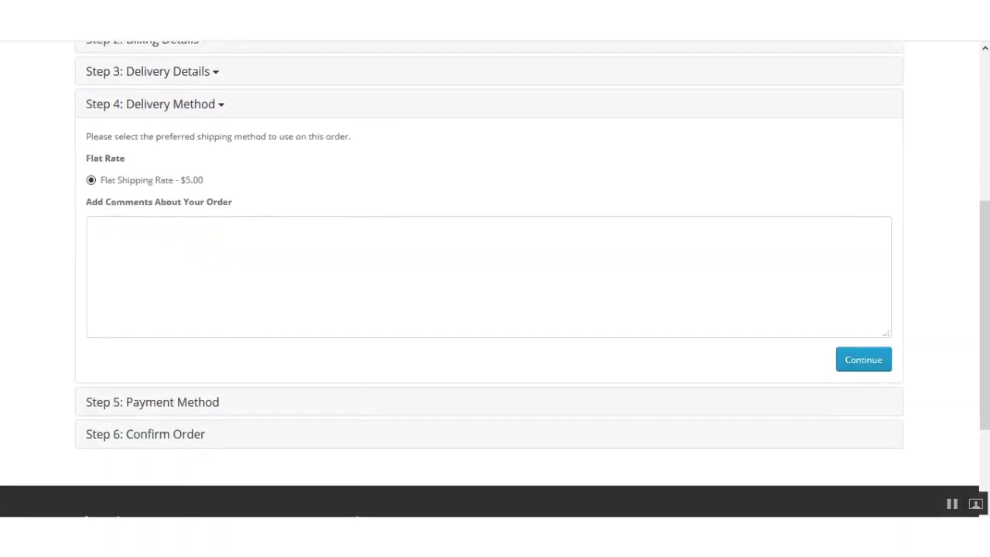
left_click(862, 362)
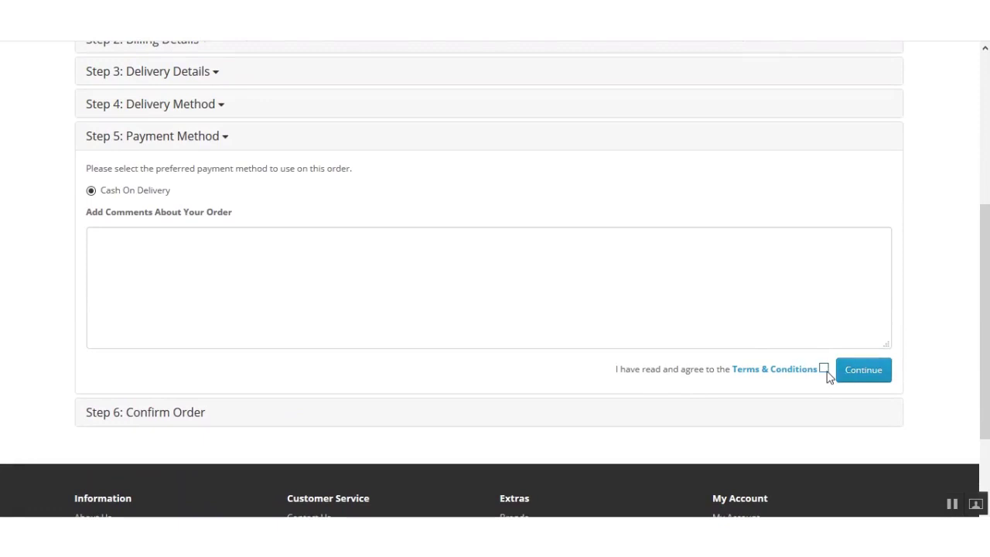
left_click(824, 369)
left_click(871, 372)
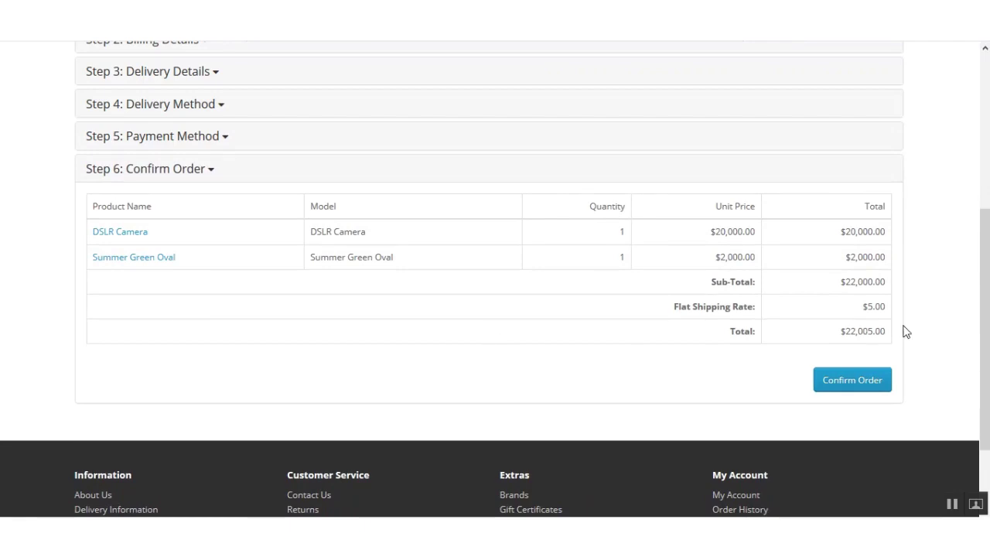
left_click(864, 383)
Confirm the order, then open order #6 from the order history, noting its Pending status.
left_click(862, 383)
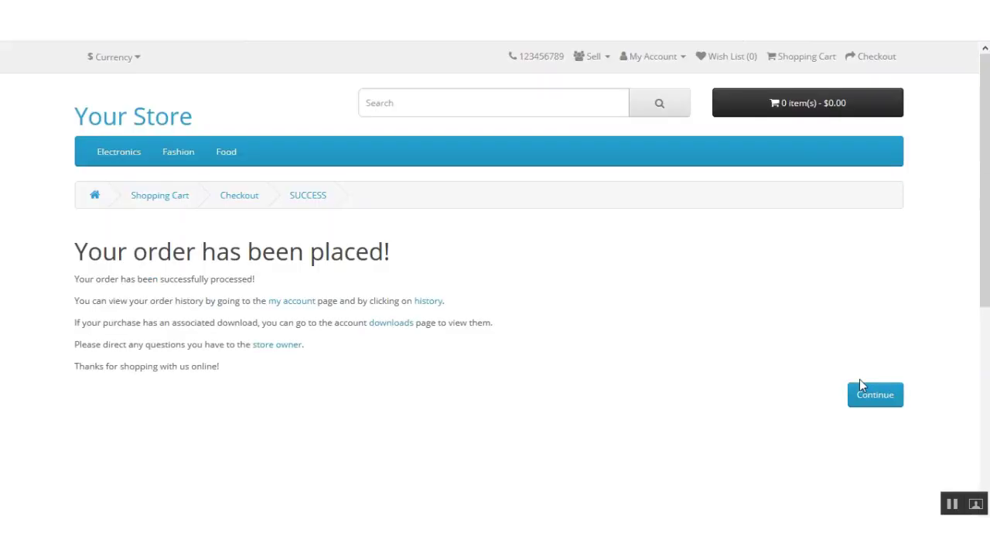
left_click(428, 301)
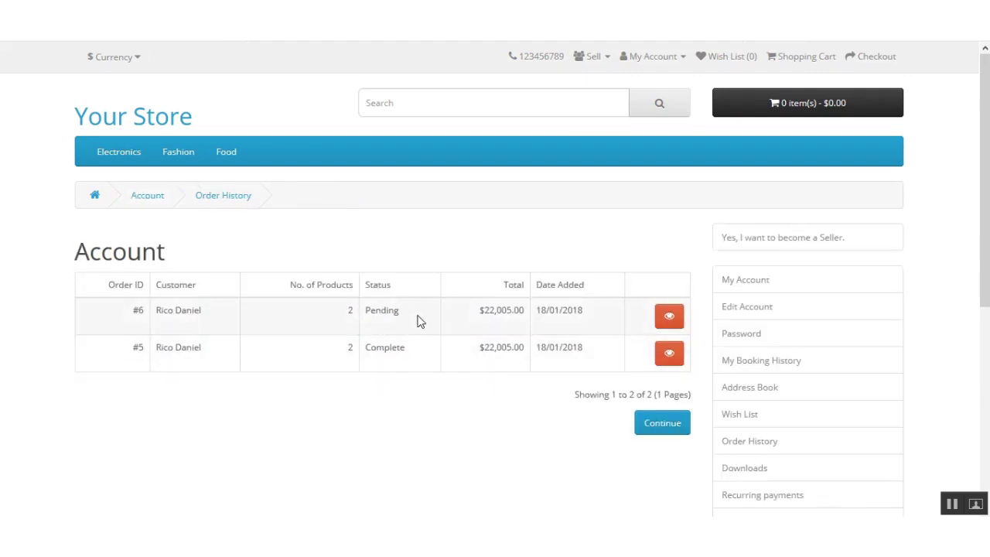
left_click_drag(408, 313, 355, 313)
left_click(610, 317)
left_click(671, 324)
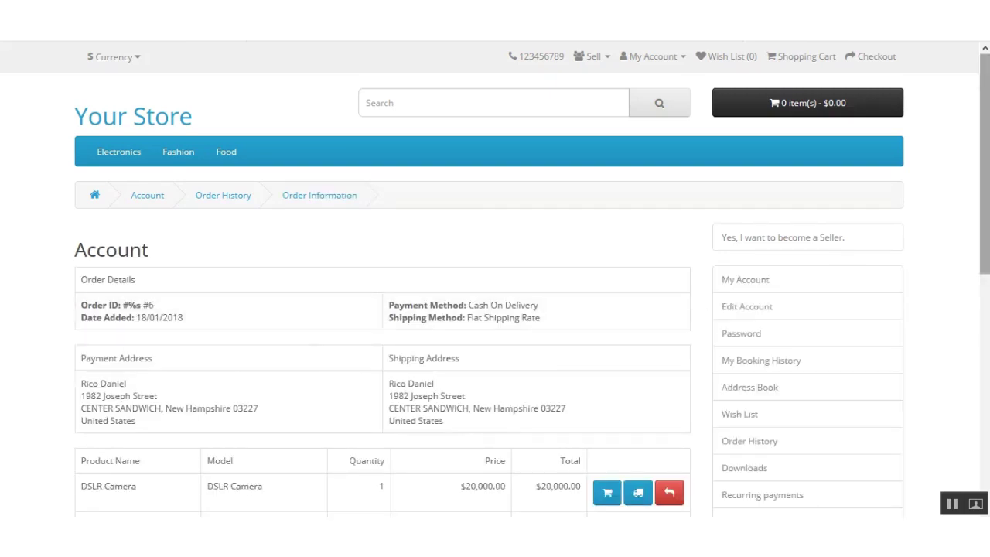
Review the details of order #6, then log out of the customer account.
scroll(986, 267, "down", 2)
scroll(987, 267, "down", 2)
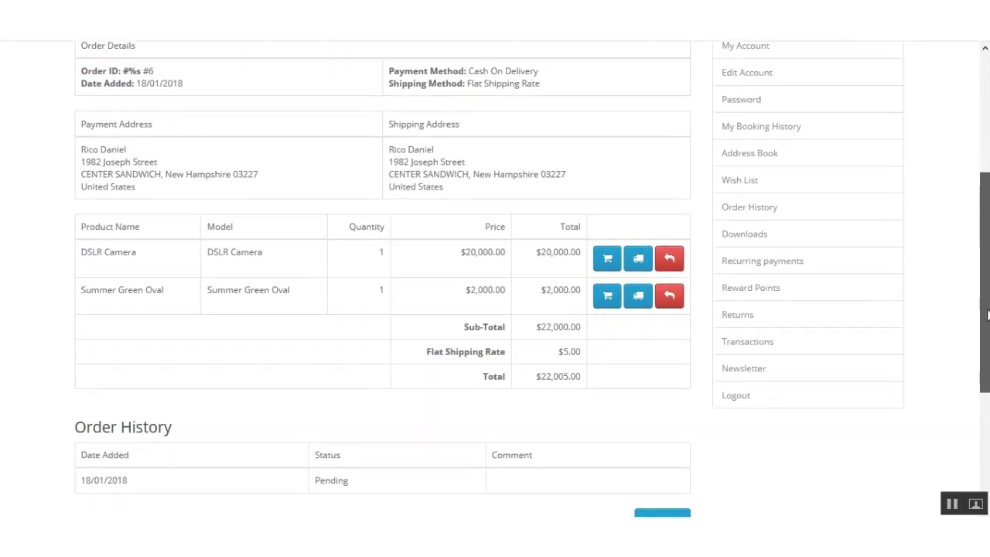
scroll(986, 267, "up", 1)
scroll(986, 267, "down", 3)
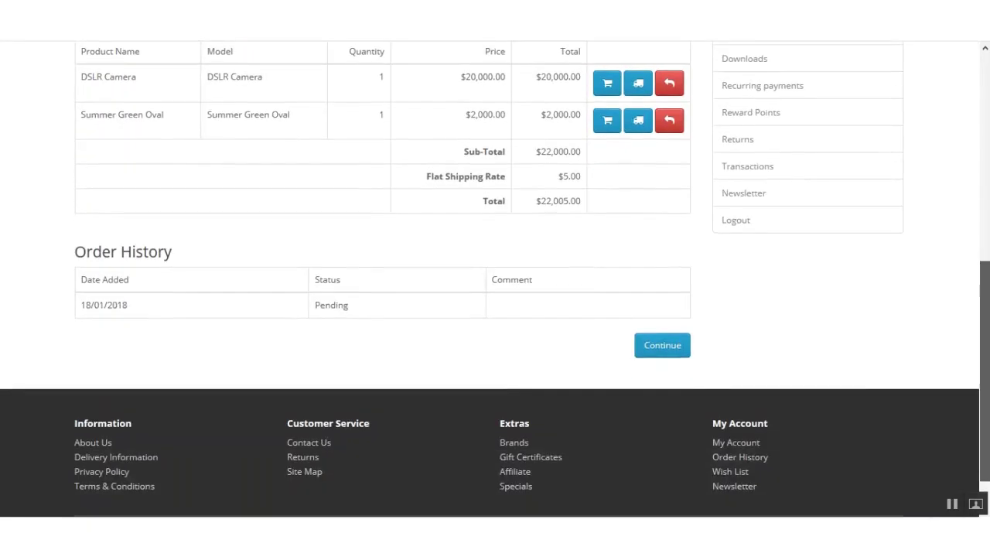
scroll(986, 266, "up", 4)
scroll(986, 267, "down", 2)
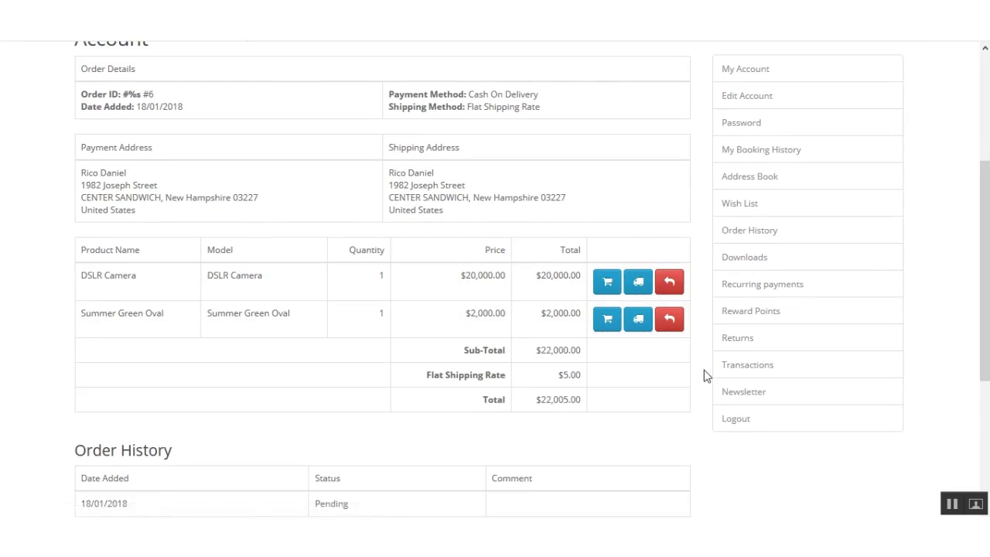
scroll(495, 279, "up", 3)
scroll(495, 279, "down", 4)
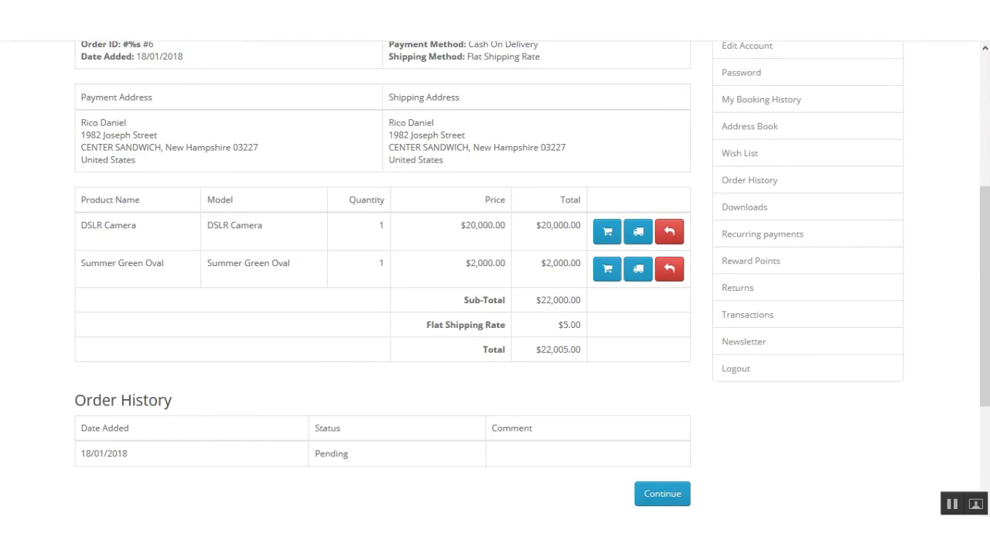
scroll(872, 335, "down", 1)
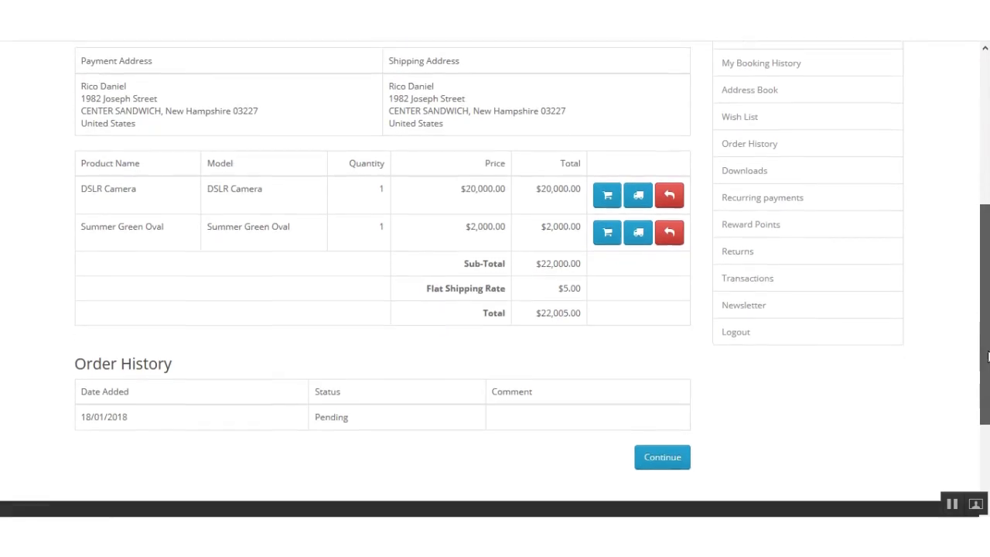
left_click(859, 357)
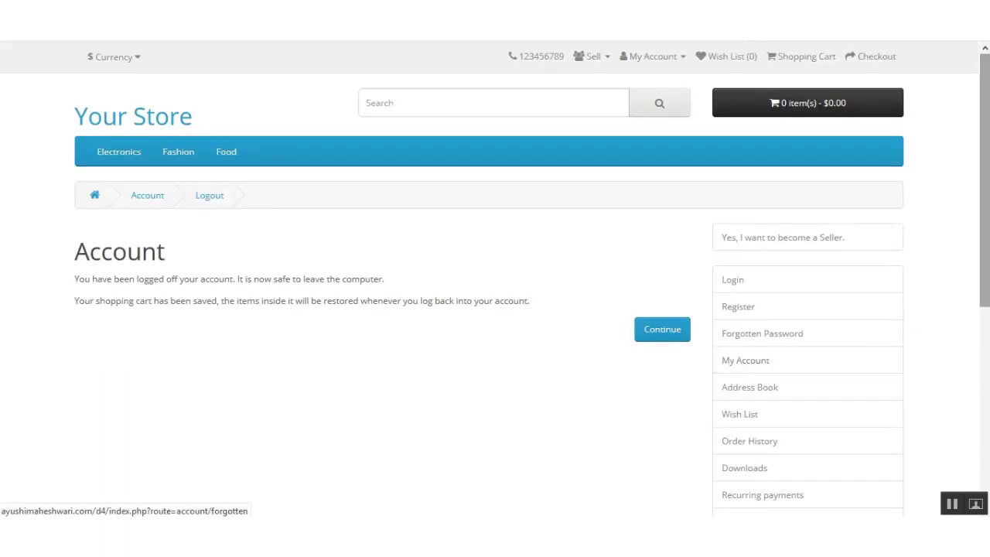
Choose Login from the My Account menu.
left_click(671, 58)
left_click(626, 101)
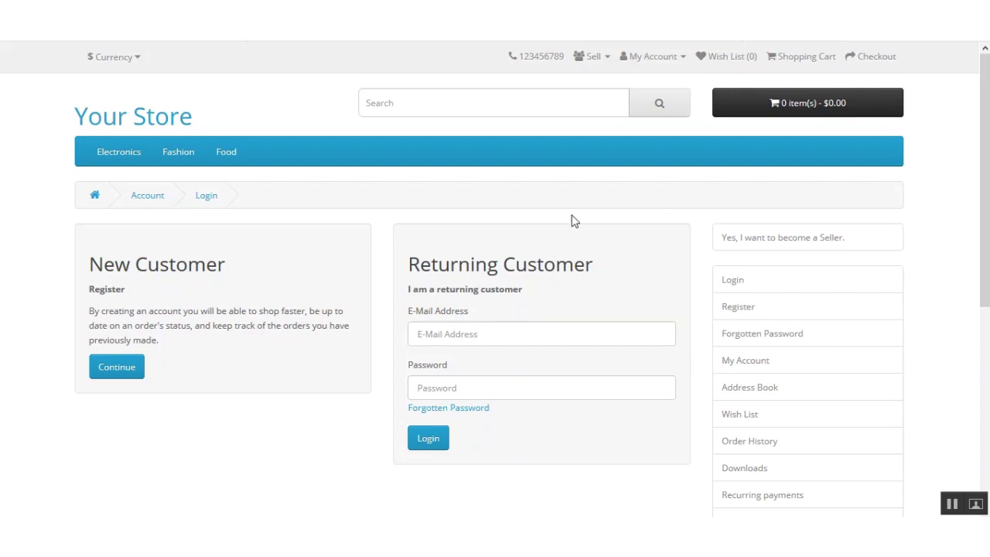
Sign in with the first seller's saved e-mail login and dismiss the welcome popup.
left_click(444, 336)
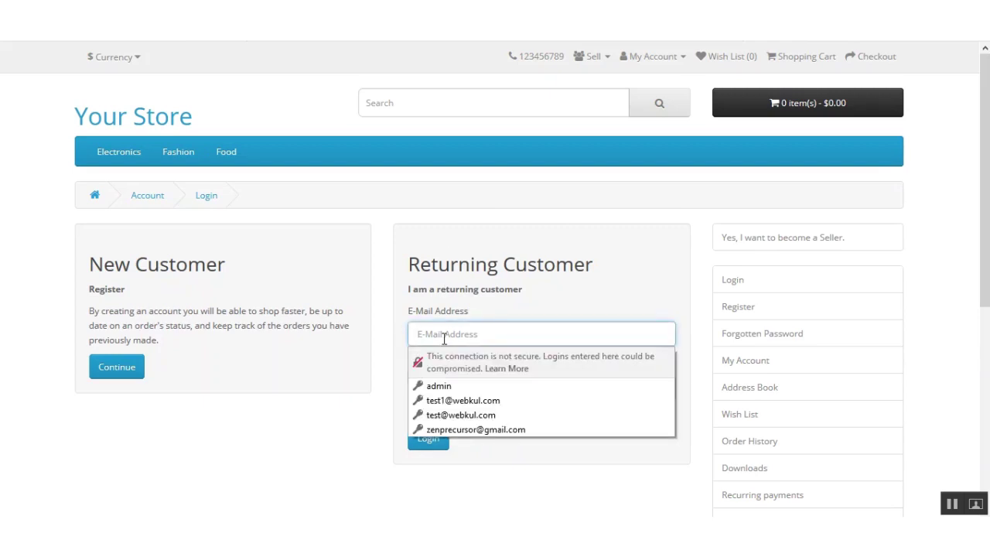
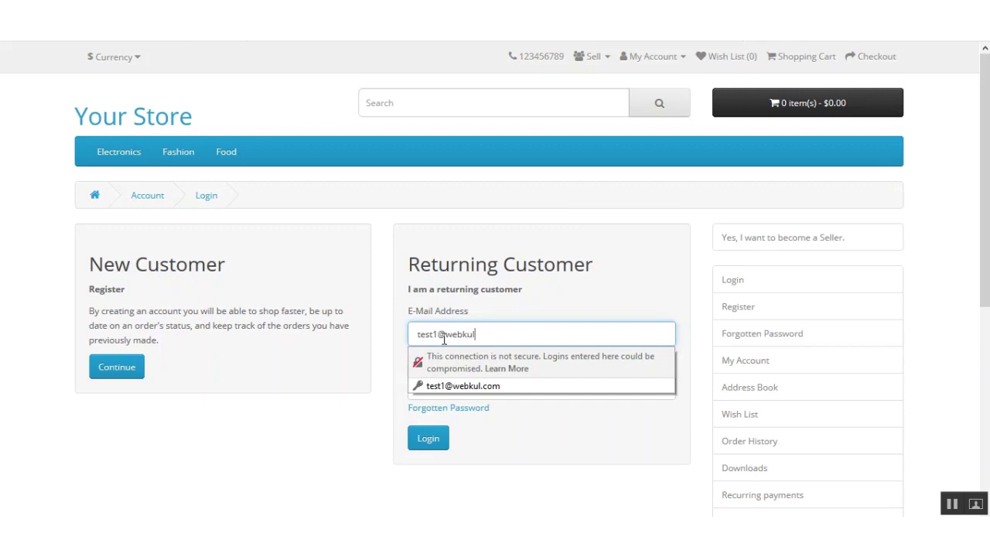
key("Down")
key("Return")
key("Tab")
key("Return")
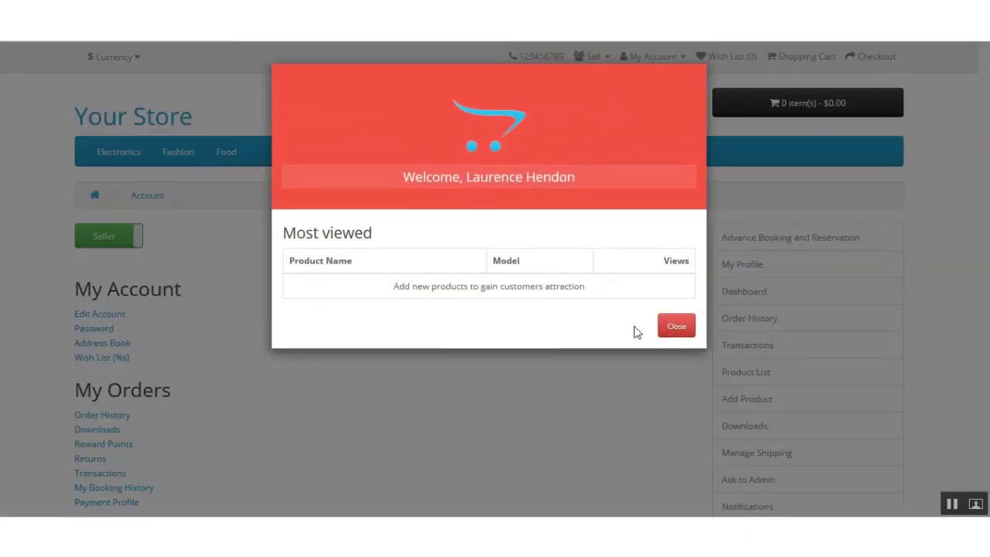
left_click(675, 328)
Open the seller's Order History, which lists orders 6 and 5.
scroll(495, 309, "down", 3)
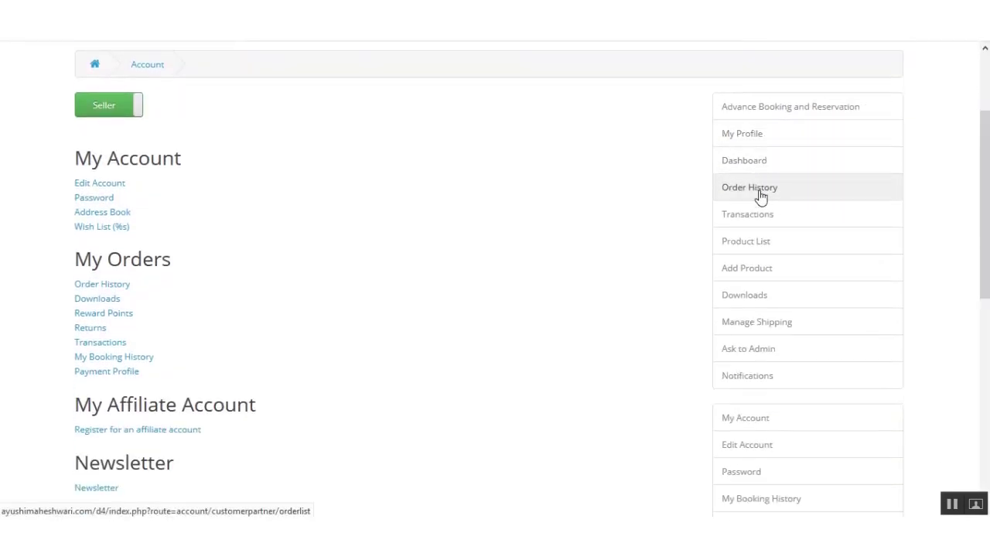
left_click(759, 196)
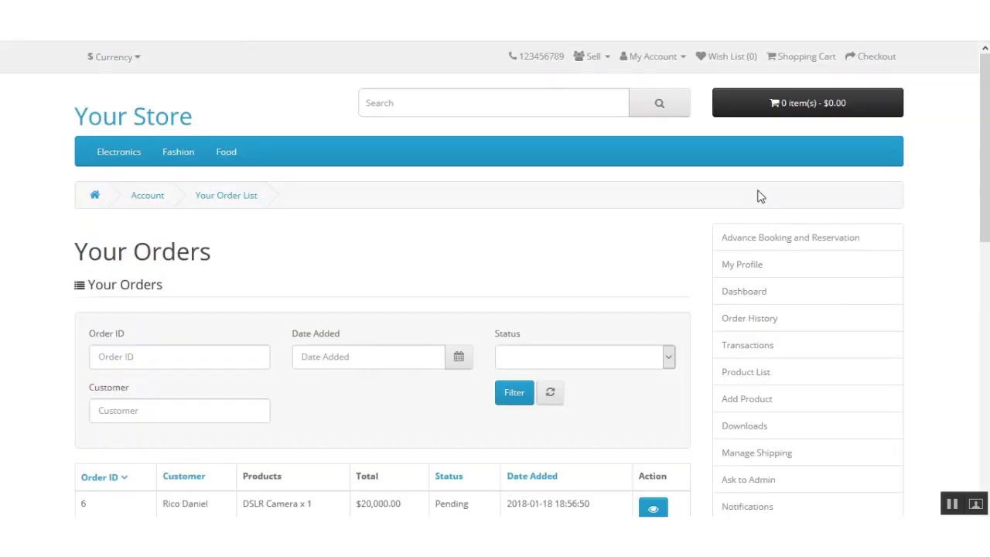
scroll(712, 201, "down", 3)
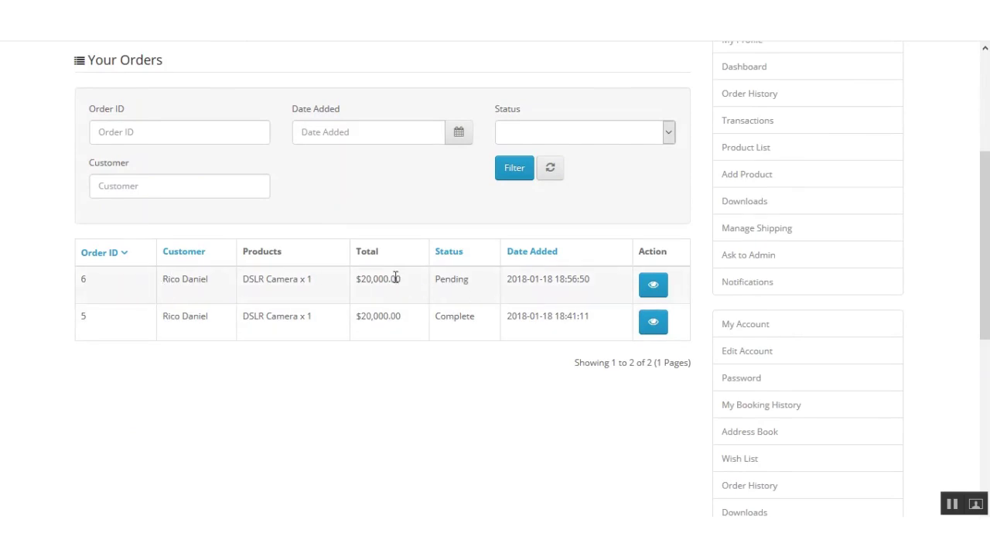
In order 6, select the DSLR Camera line, set its status to Complete, and submit.
left_click(654, 286)
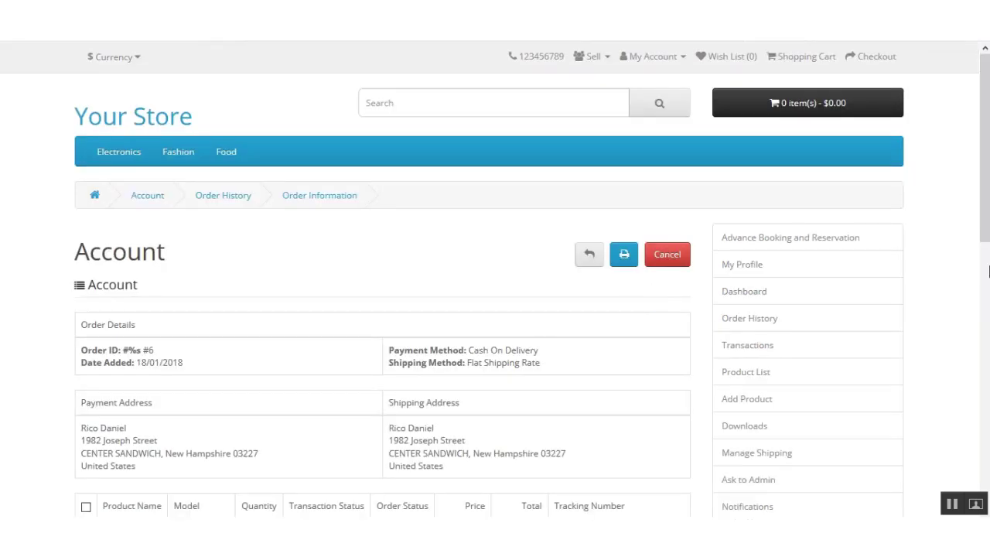
scroll(984, 147, "down", 4)
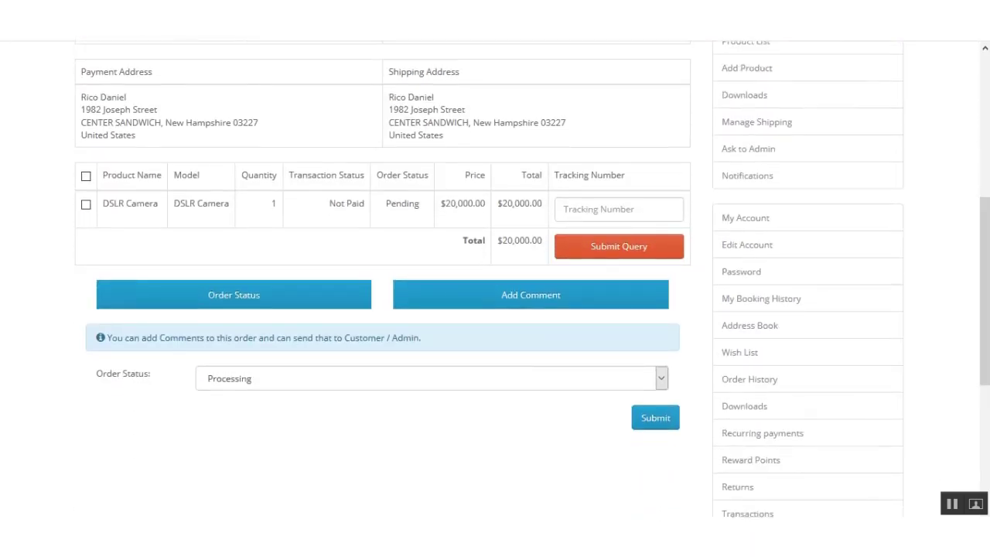
left_click(596, 213)
left_click(85, 205)
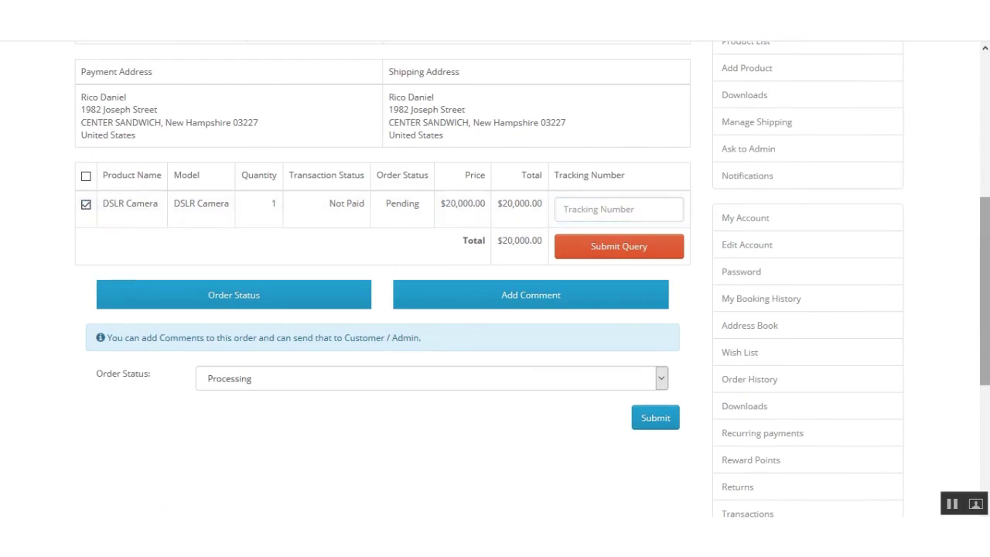
scroll(495, 279, "down", 1)
left_click_drag(205, 225, 421, 267)
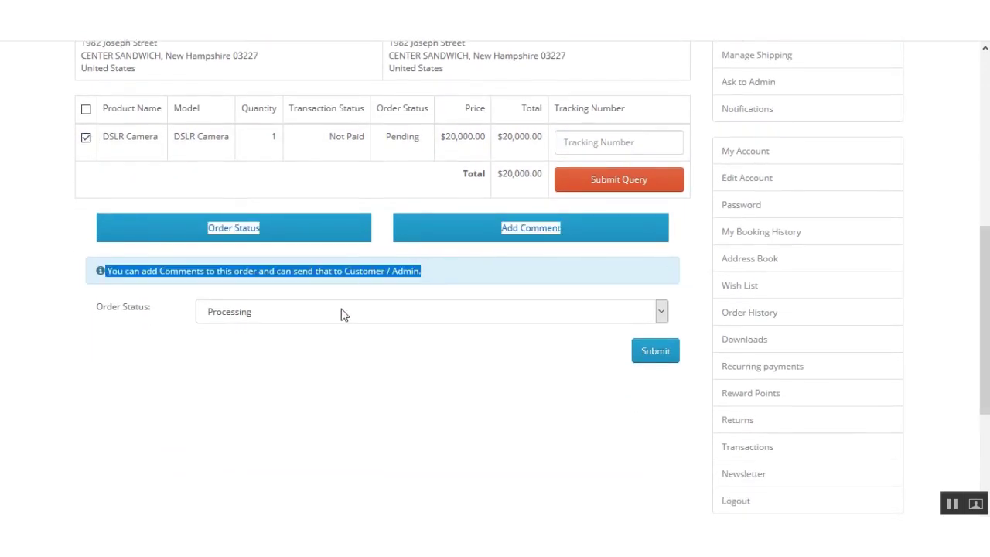
left_click(458, 270)
left_click(287, 314)
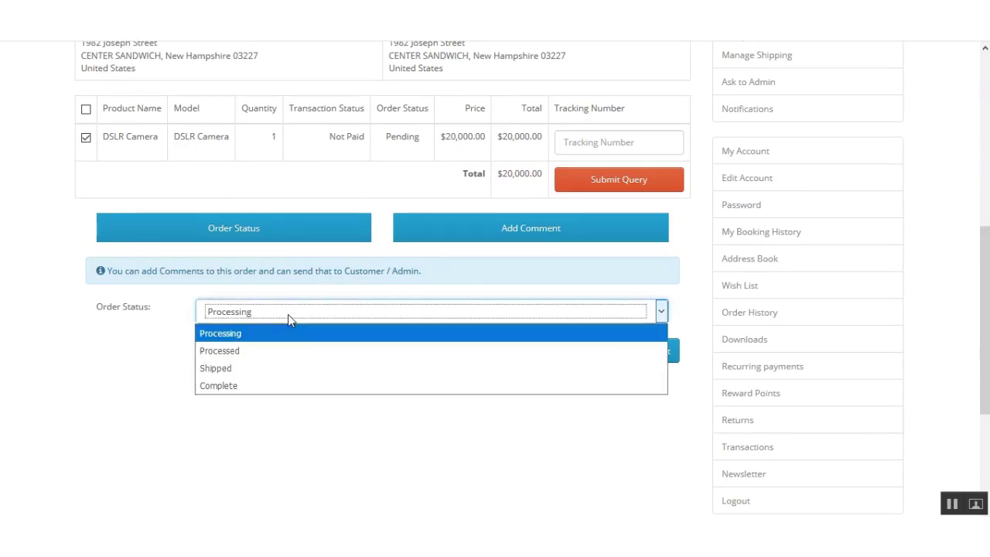
left_click(251, 386)
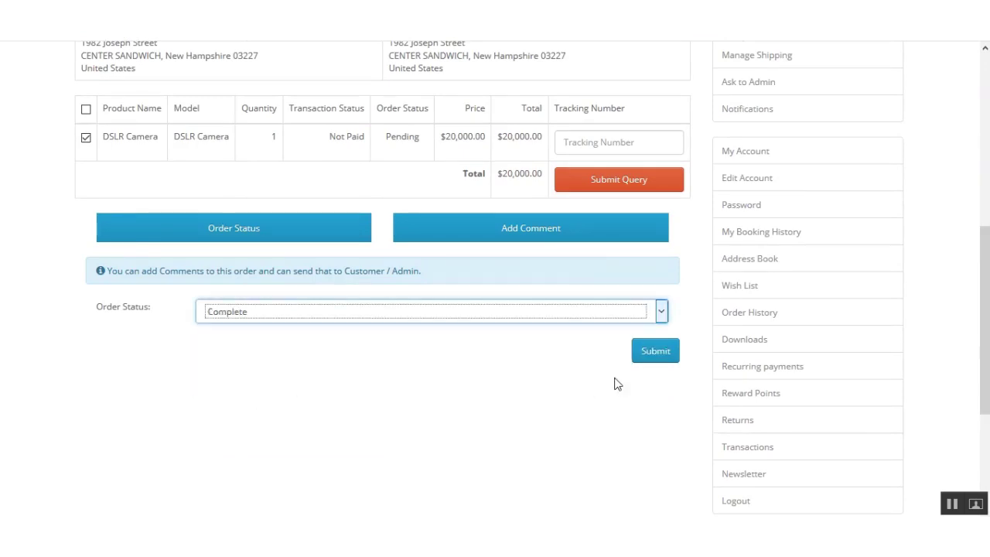
left_click(657, 352)
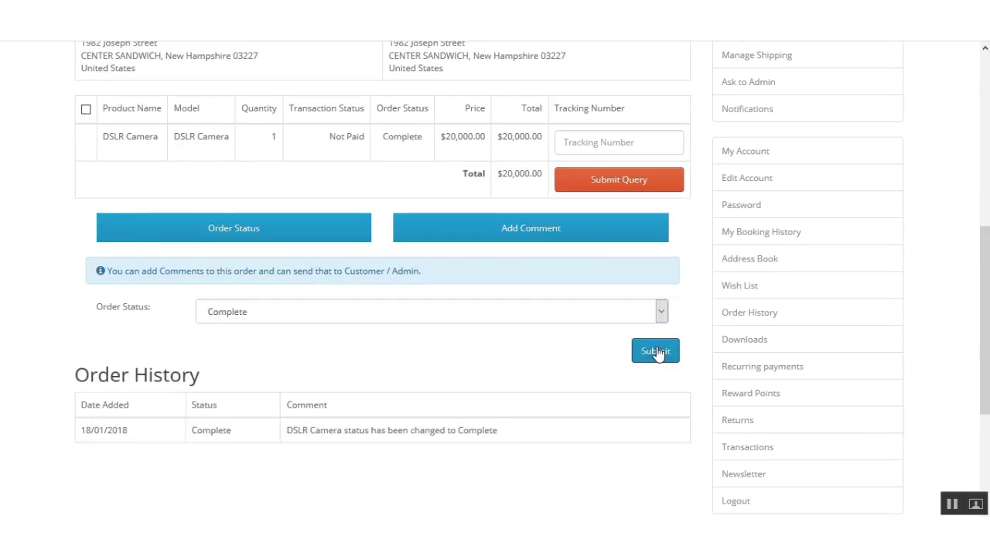
left_click_drag(985, 304, 985, 126)
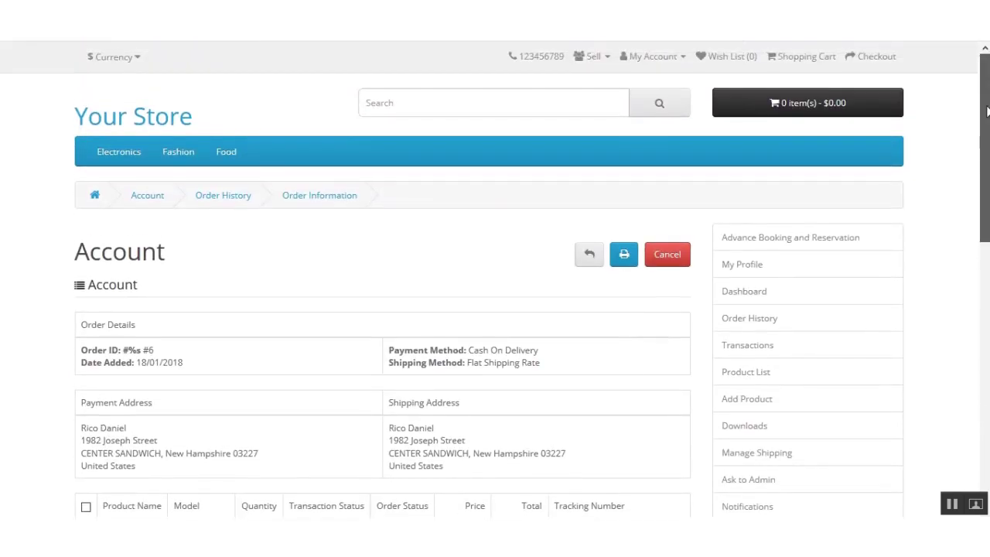
Log out of the first seller and return to the store login page.
left_click(658, 59)
left_click(637, 154)
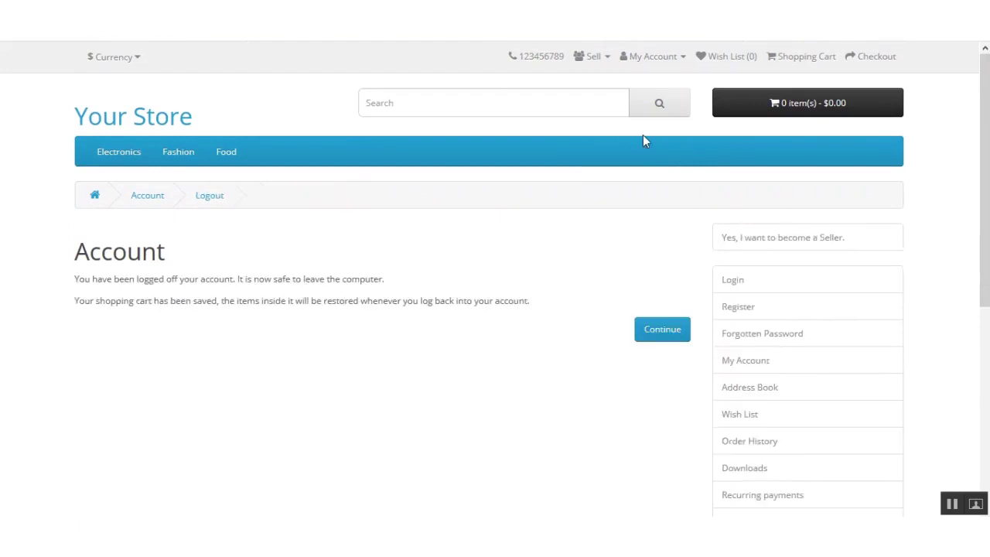
left_click(654, 62)
left_click(609, 97)
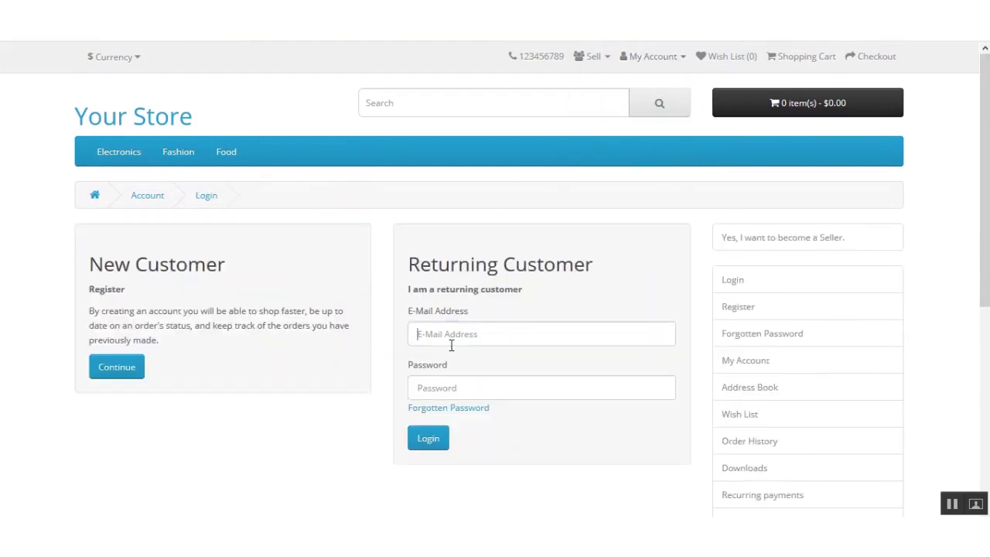
Sign in with the next seller's saved login and dismiss the welcome popup.
left_click(452, 342)
type("zen")
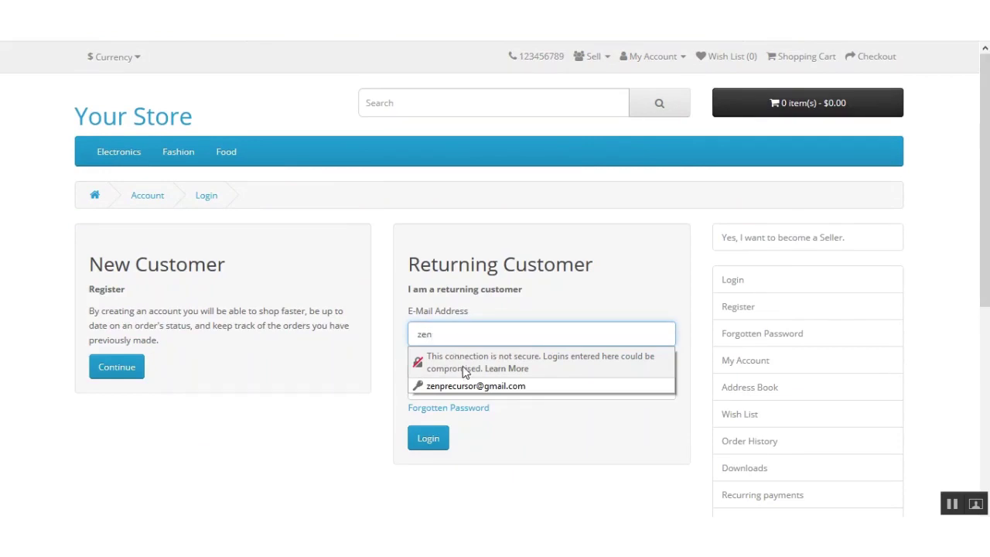
left_click(464, 386)
left_click(430, 440)
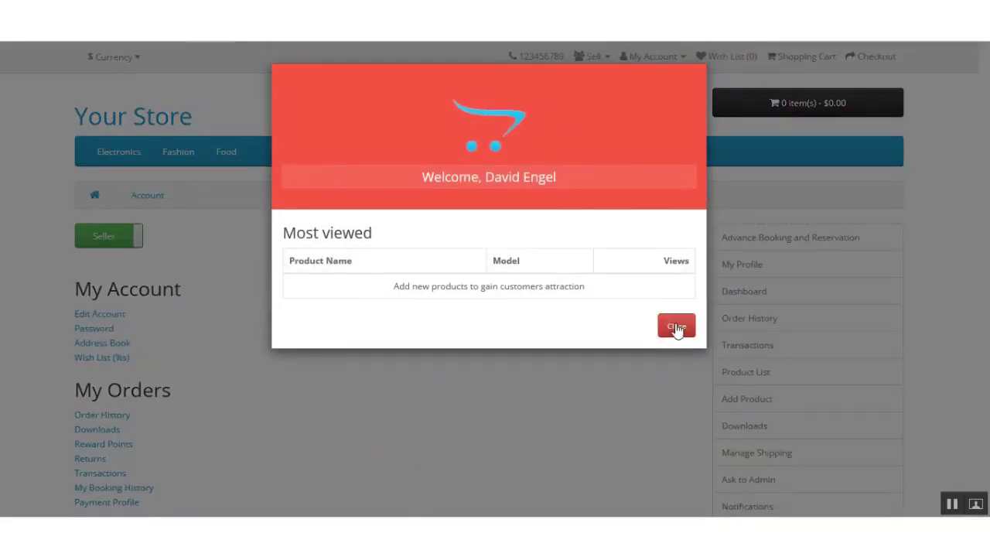
left_click(677, 327)
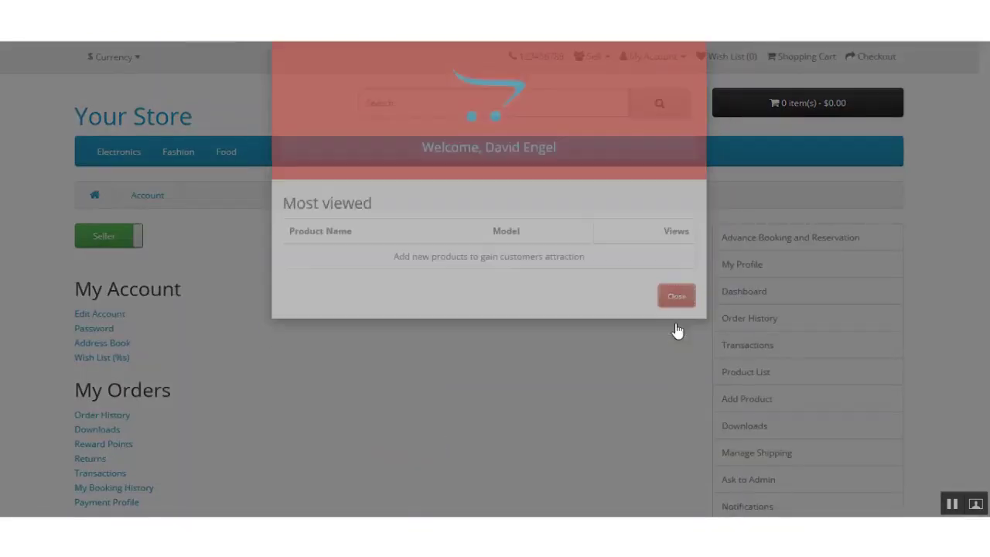
Open the seller's Order History and check the product and total of order 6.
scroll(829, 199, "down", 1)
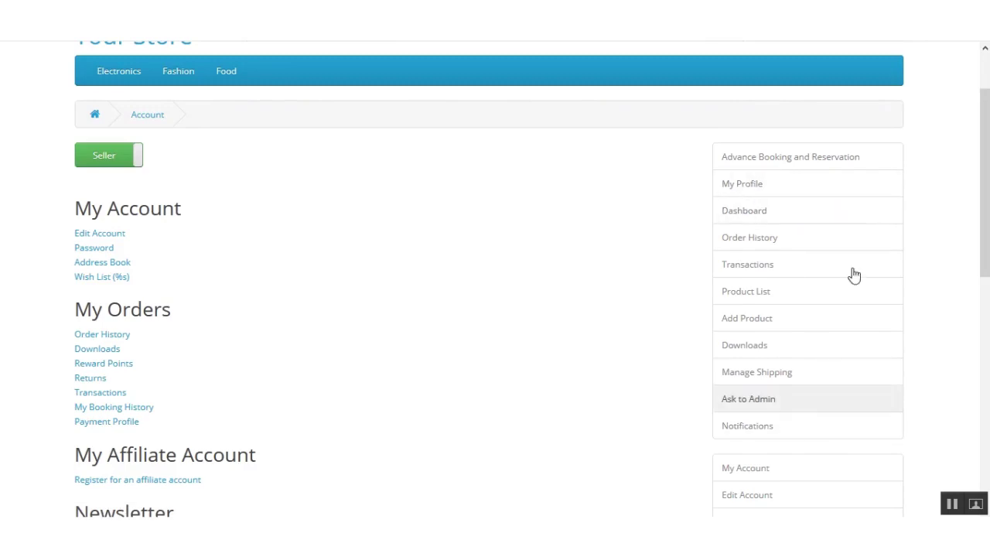
left_click(774, 238)
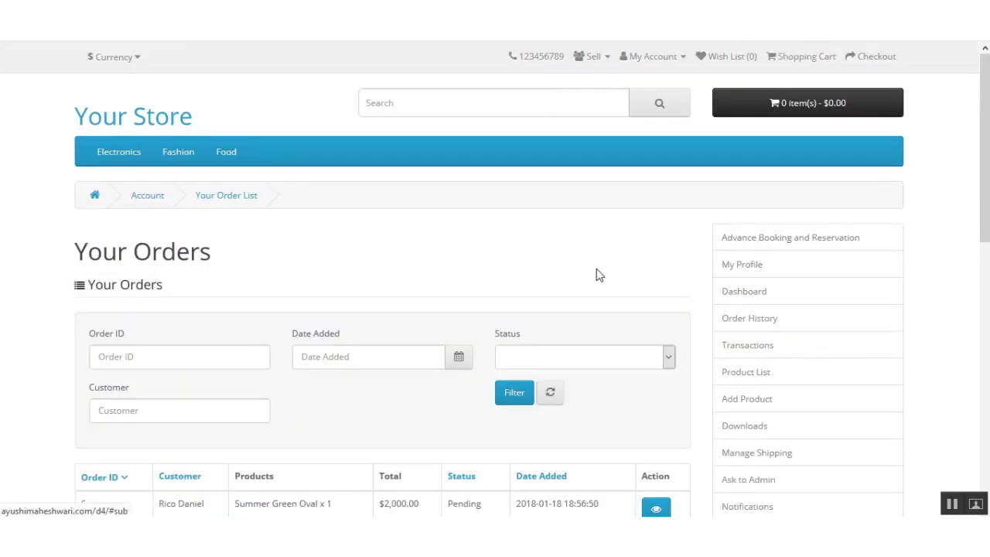
scroll(596, 274, "down", 5)
scroll(353, 343, "up", 3)
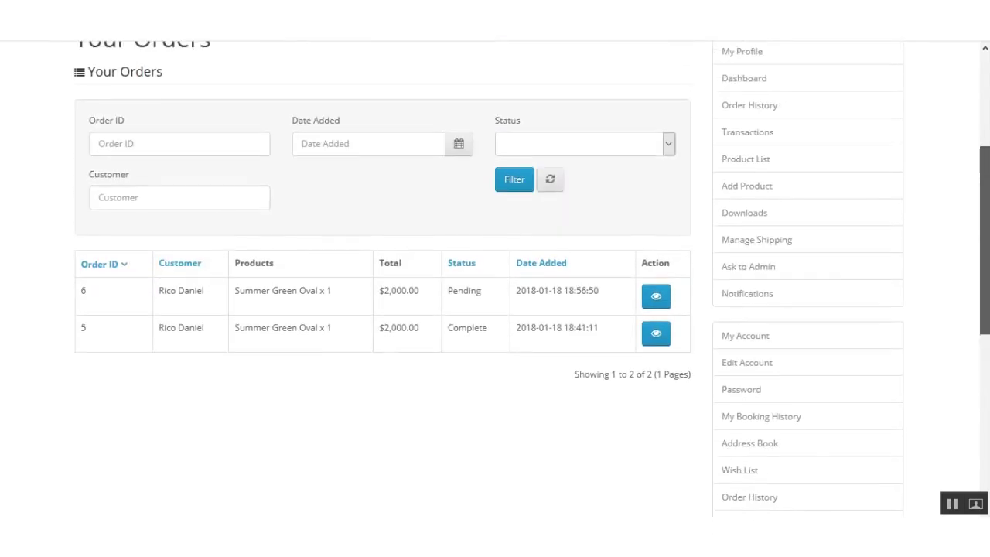
left_click_drag(256, 326, 420, 323)
left_click(388, 326)
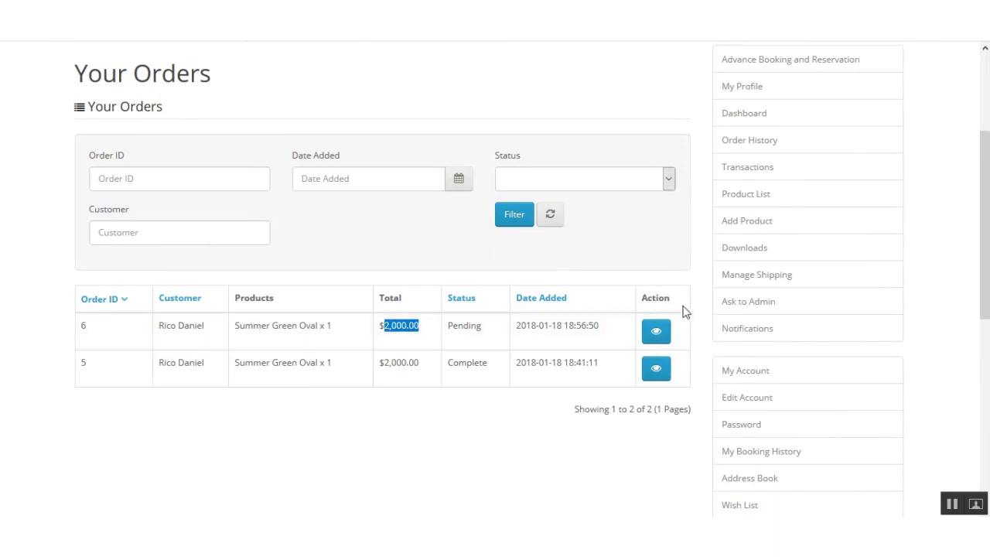
In order 6, select the Summer Green Oval line, set its status to Complete, and submit.
left_click(656, 331)
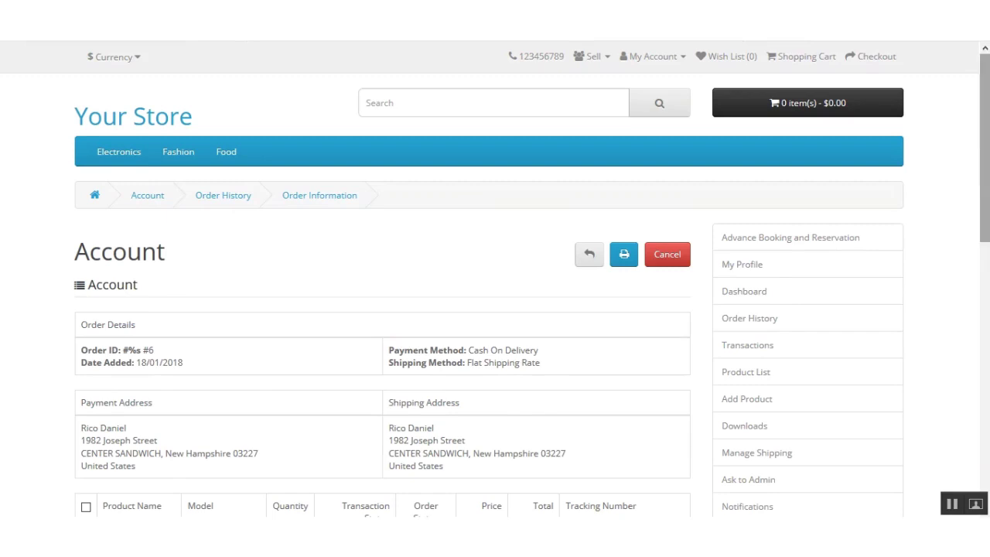
left_click_drag(984, 129, 984, 238)
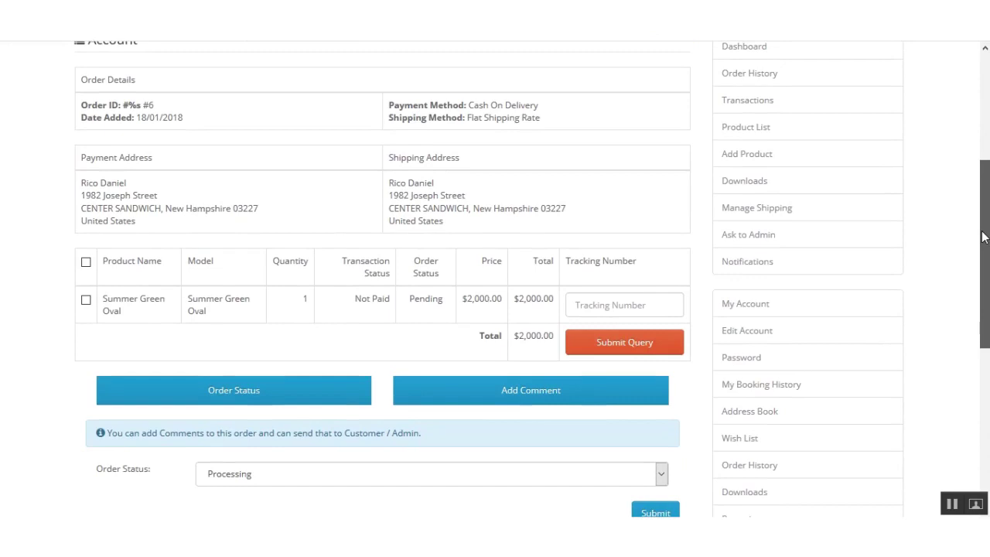
left_click_drag(984, 239, 984, 255)
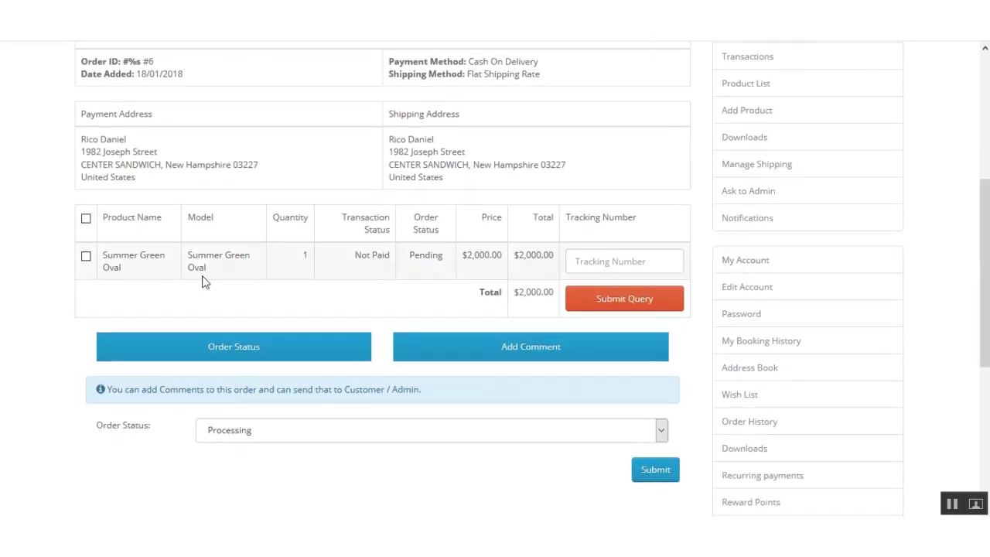
left_click(86, 258)
scroll(980, 255, "down", 1)
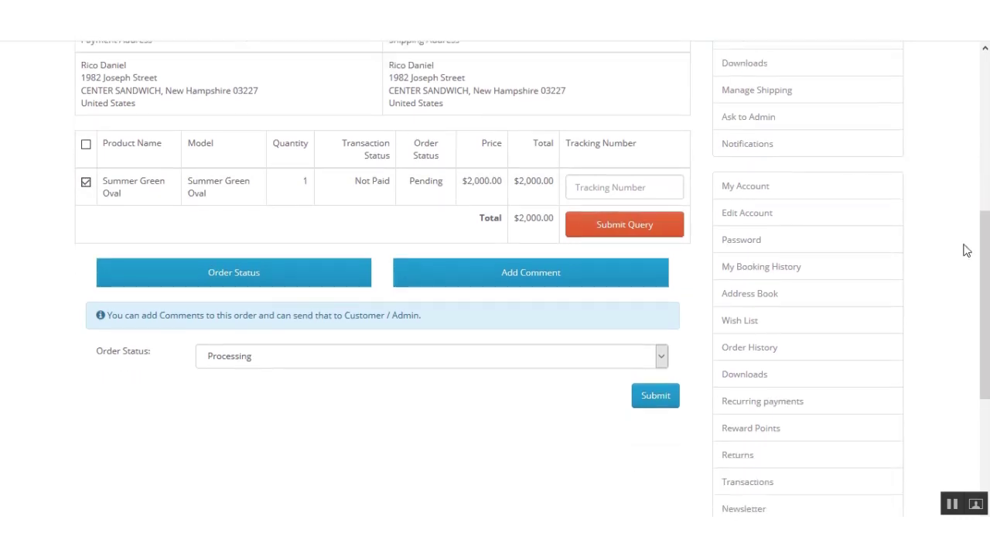
left_click(372, 360)
left_click(318, 430)
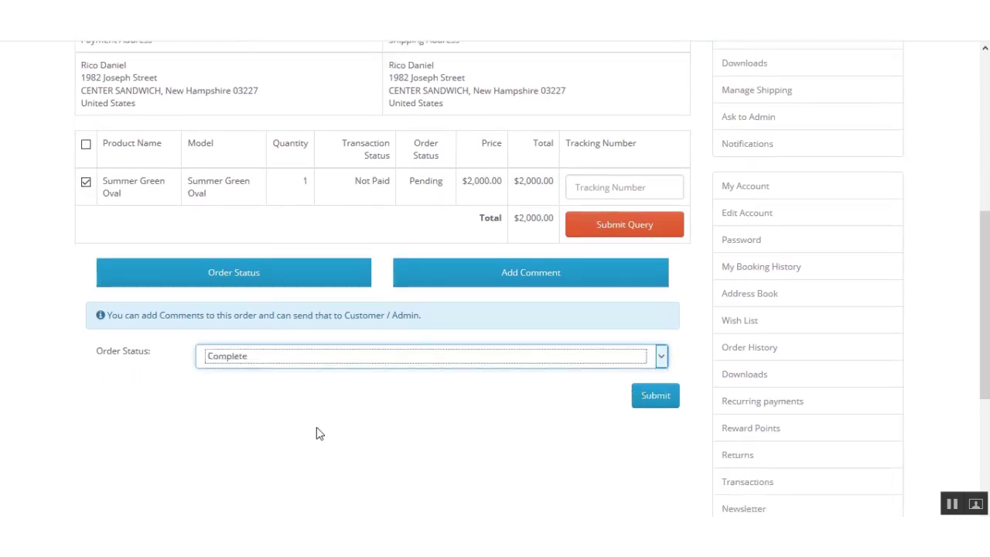
left_click(652, 408)
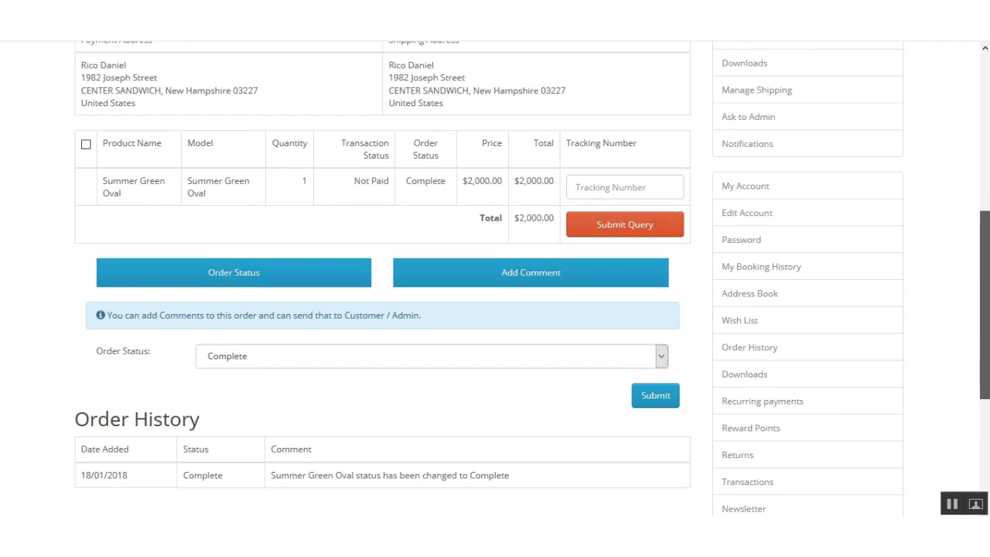
Check the order-history entry that records the Complete status change.
scroll(987, 281, "up", 2)
scroll(987, 281, "down", 3)
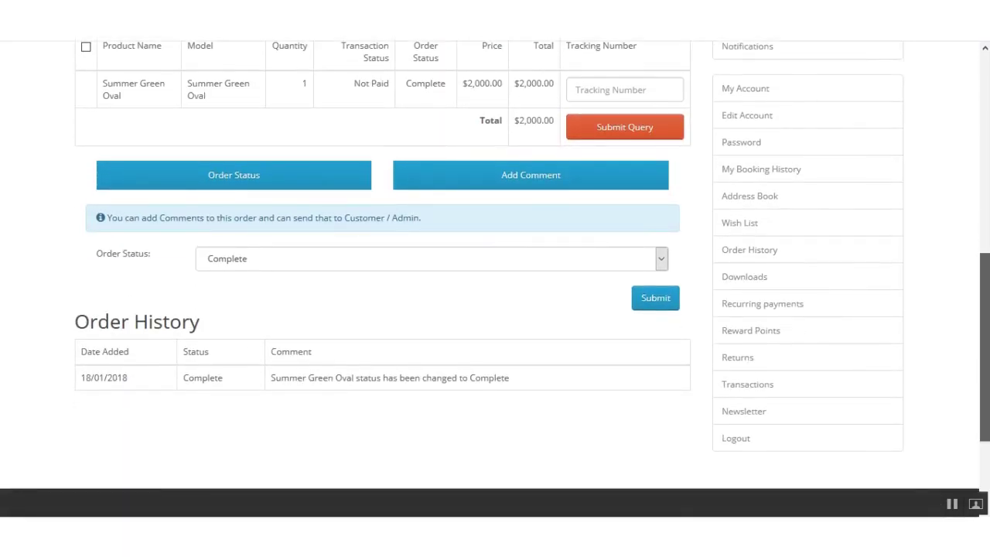
scroll(495, 270, "up", 6)
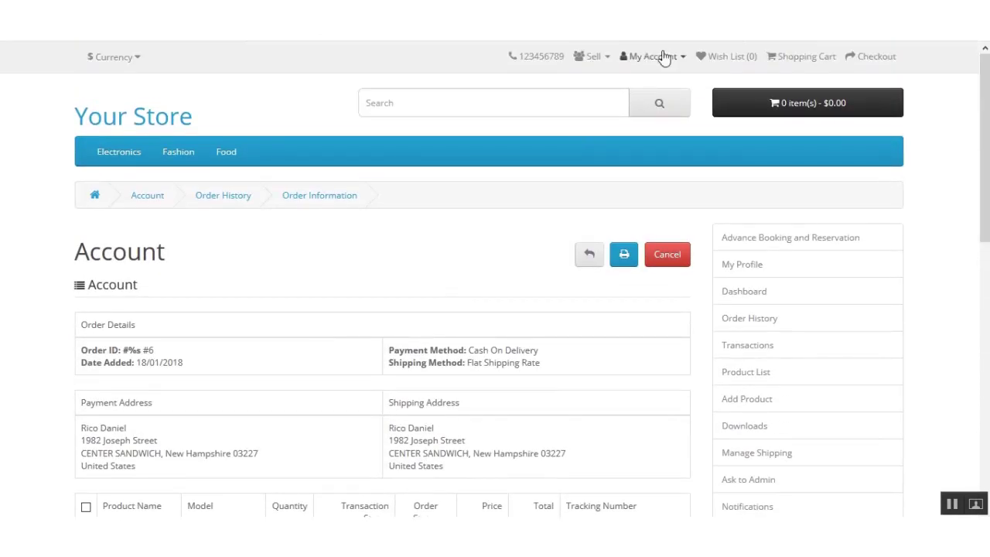
left_click(661, 58)
Log out of the seller account and expand the Marketplace section of the admin Dashboard.
left_click(630, 152)
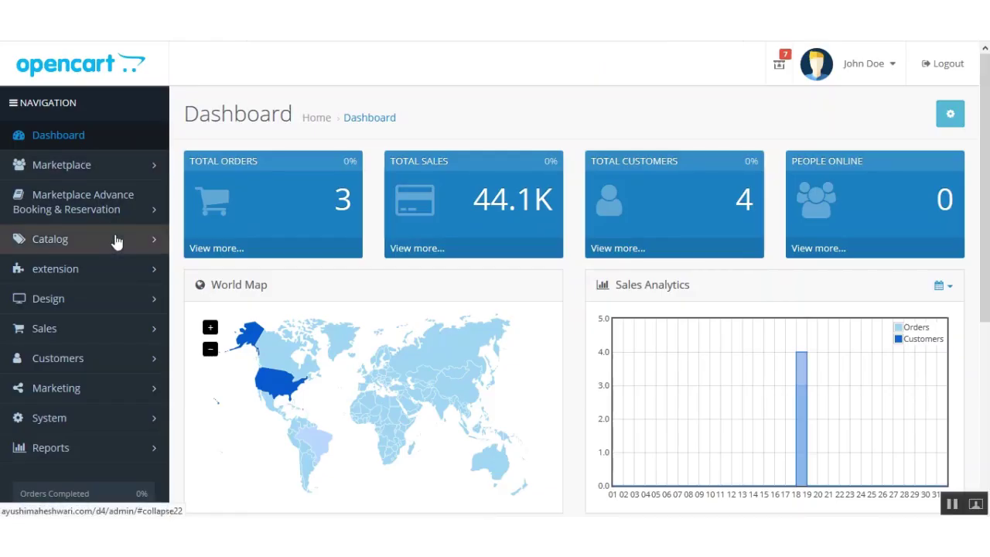
left_click_drag(986, 103, 986, 165)
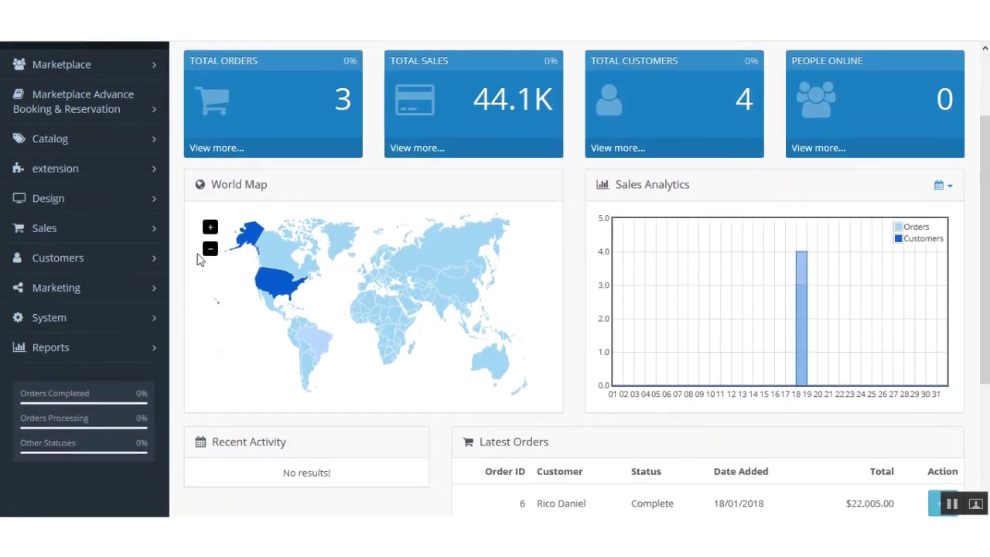
scroll(495, 278, "up", 1)
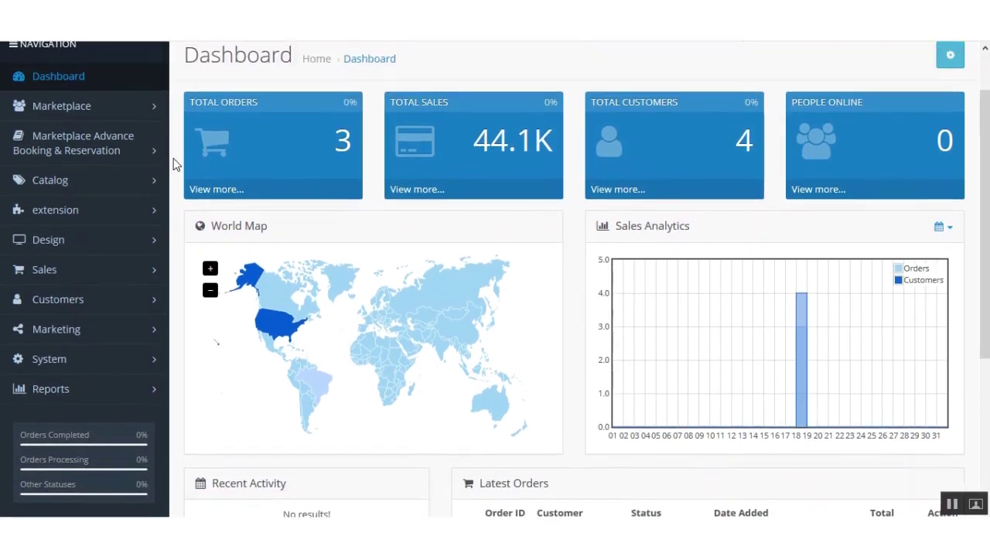
left_click(128, 113)
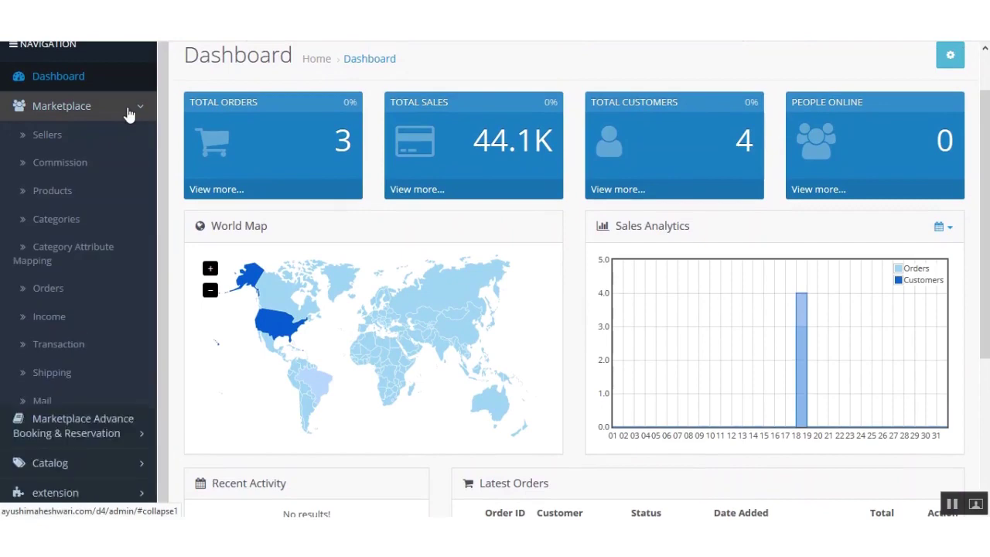
Open Marketplace Income and scroll to the per-seller totals table showing the $44,101.00 grand total.
left_click(58, 319)
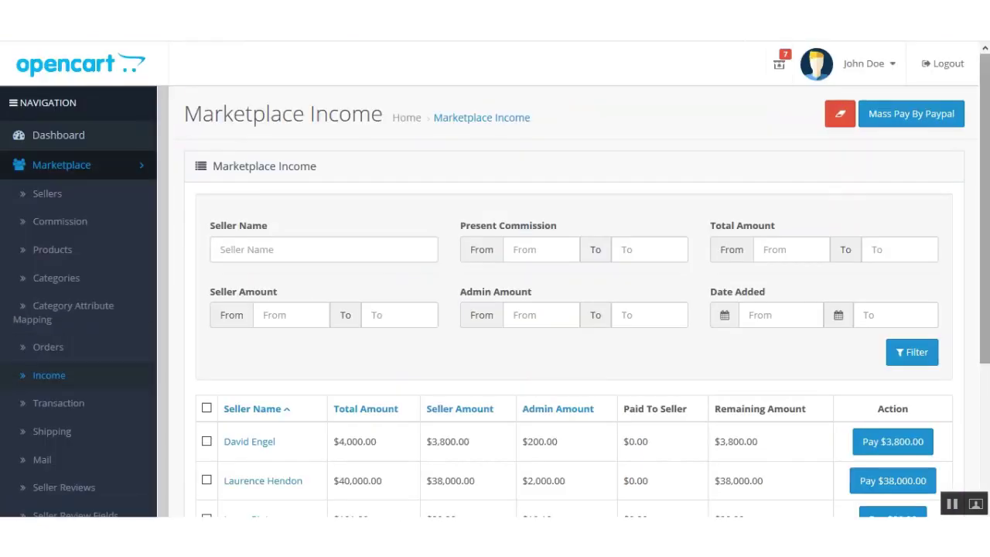
scroll(689, 215, "down", 2)
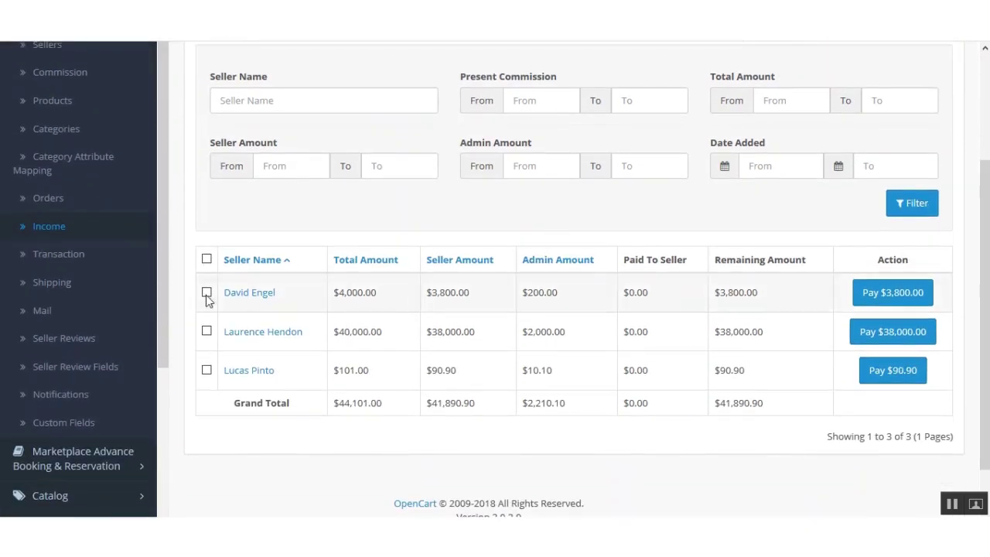